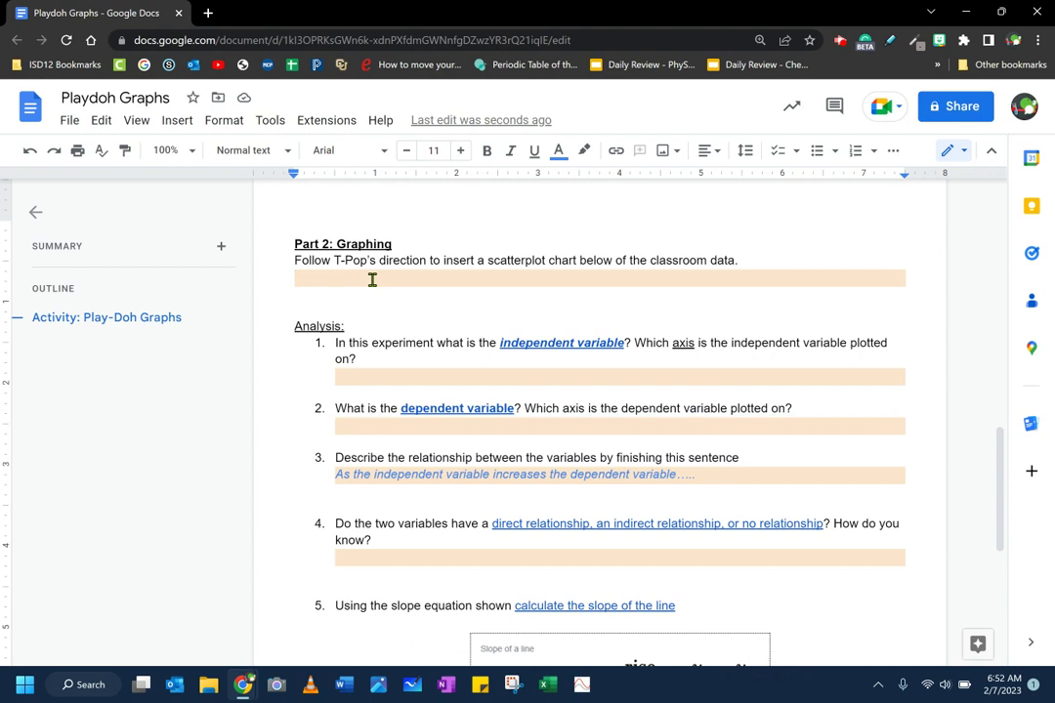
Step: Bring up the Insert menu's Chart options below the Part 2 graphing directions
click(183, 123)
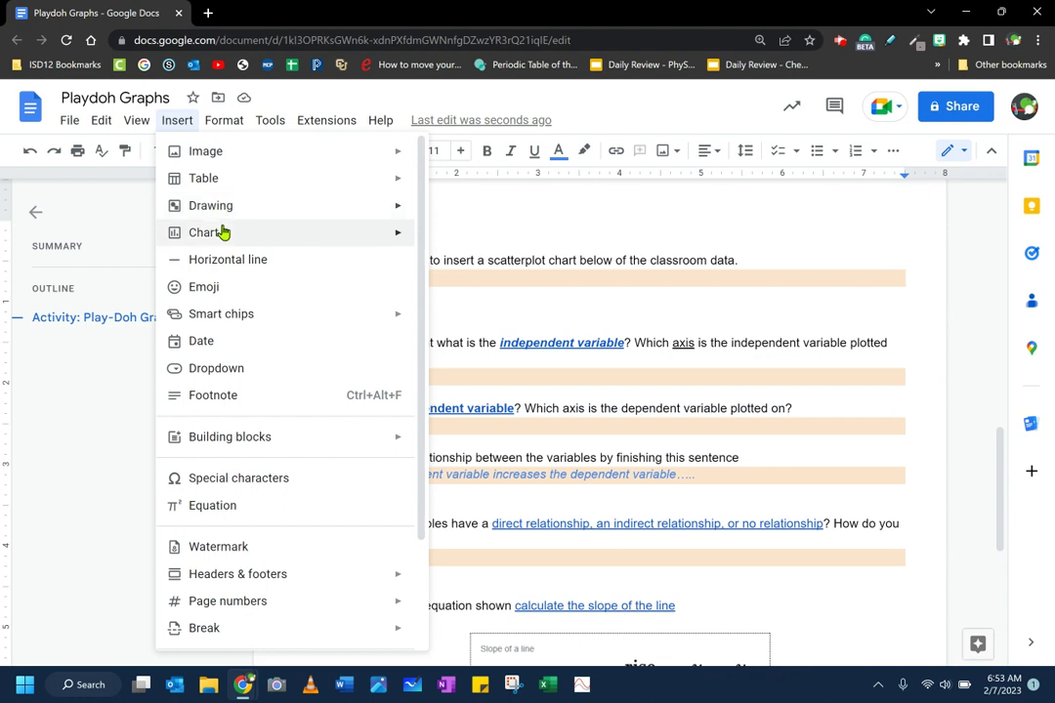
mouse_move(207, 231)
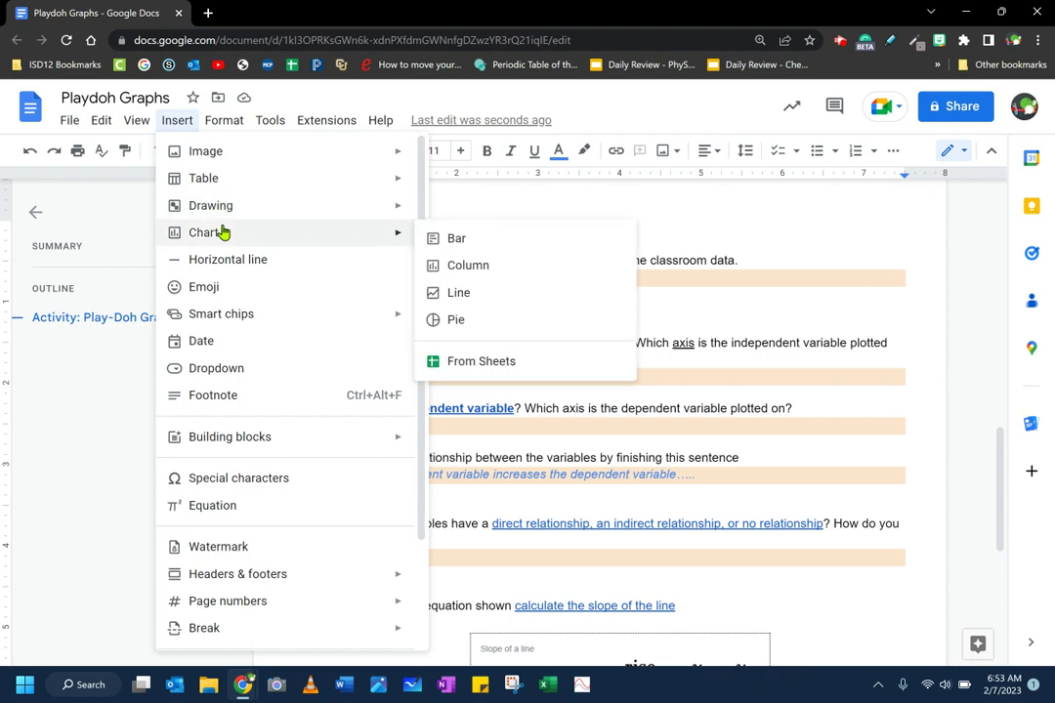
Step: Insert a line chart, placing the sample Points scored chart under the Part 2 directions
click(583, 294)
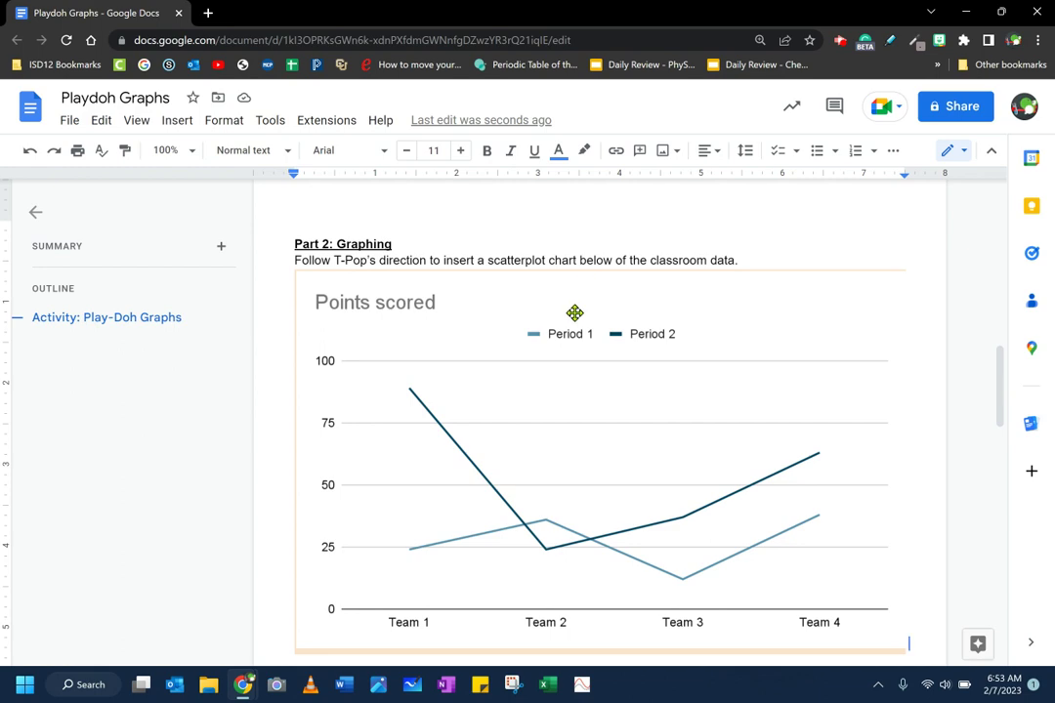
scroll(563, 383, up, 7)
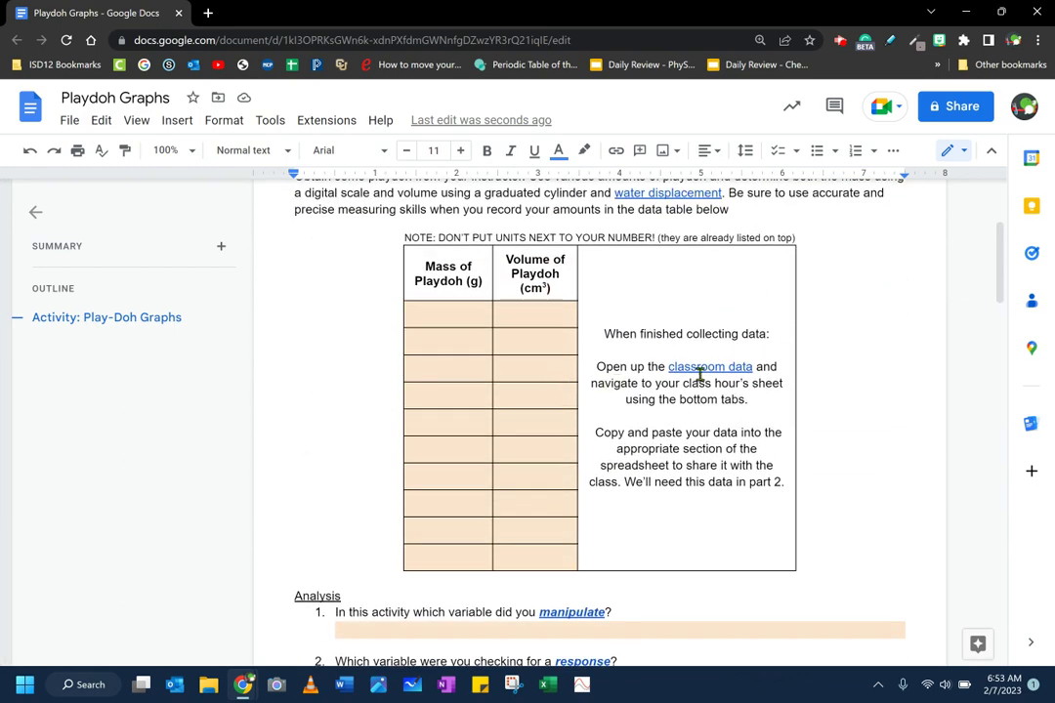
Step: Follow the 'classroom data' link to open the PlayDoh - Class Data spreadsheet
click(706, 366)
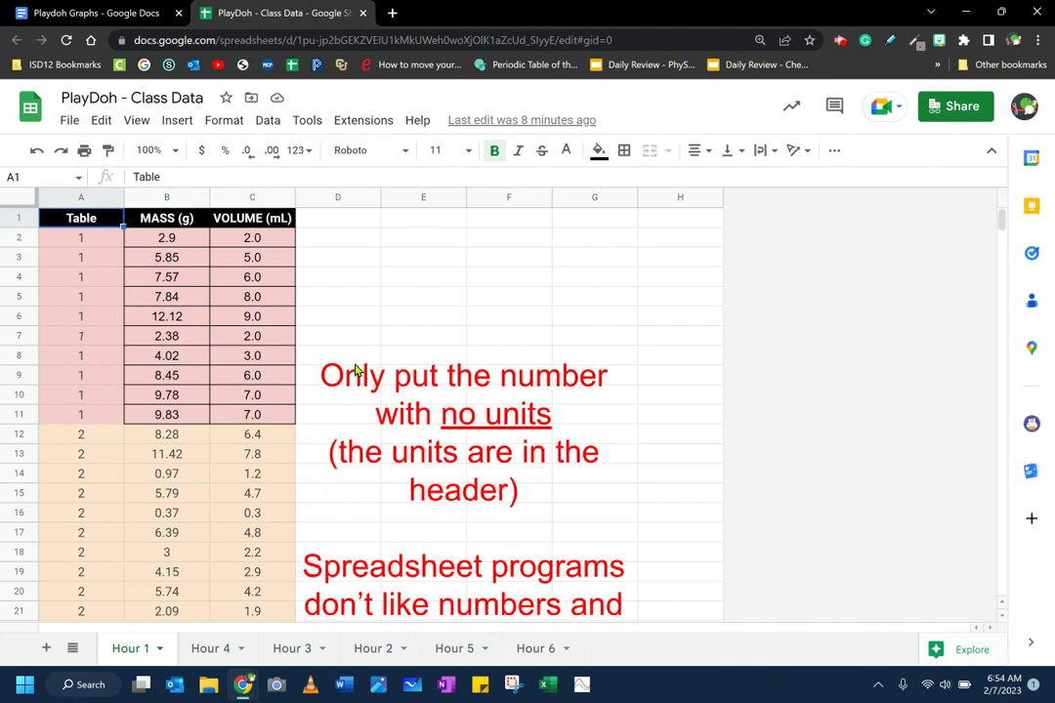
Step: Copy the MASS and VOLUME columns B:C, then close the class data tab
click(175, 196)
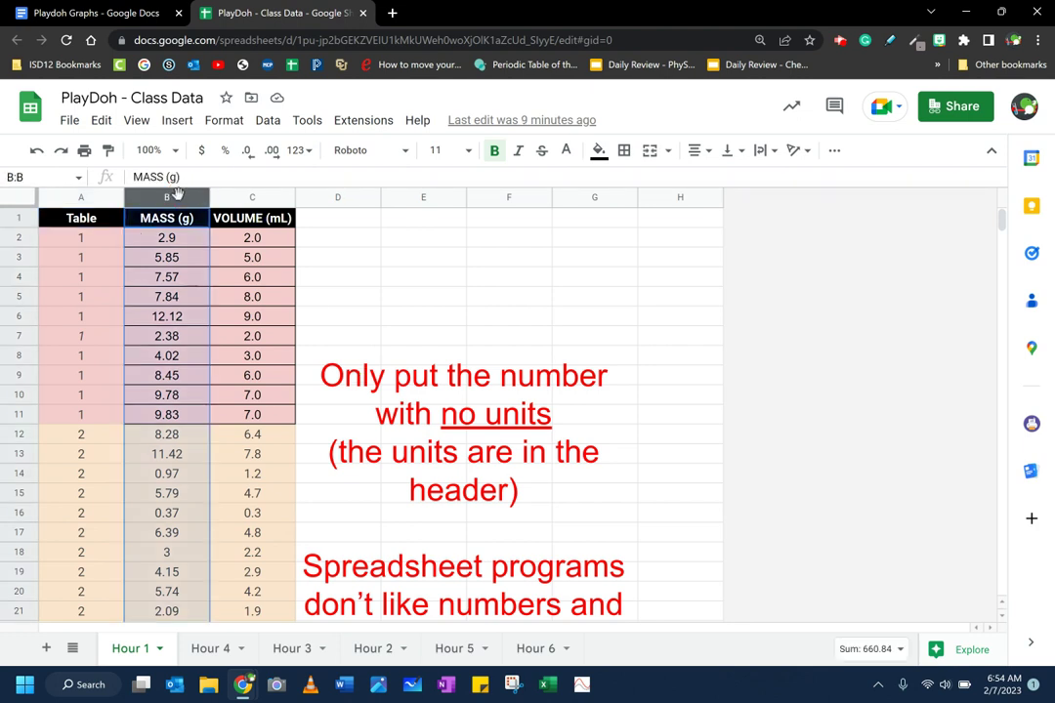
shift+click(244, 197)
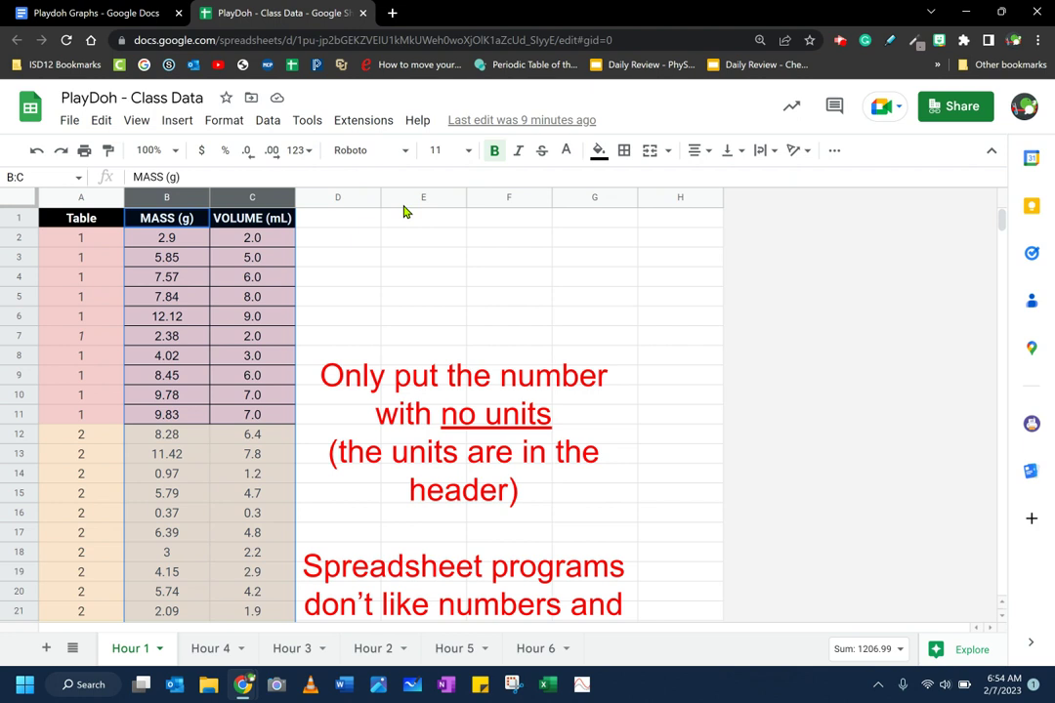
key(ctrl+c)
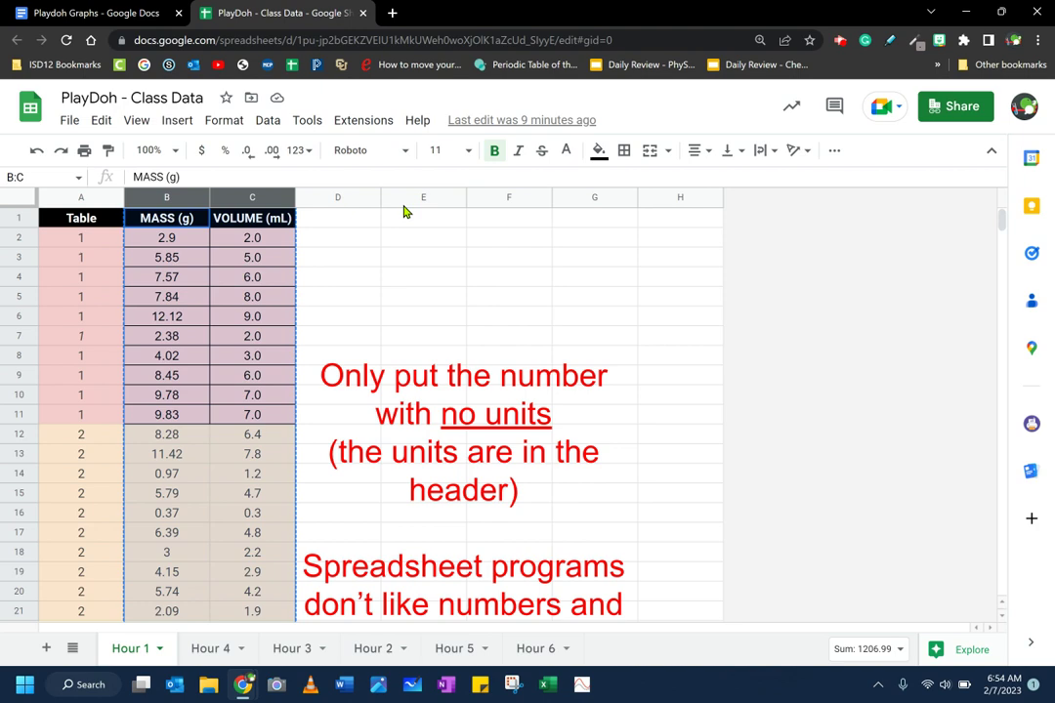
scroll(85, 439, down, 8)
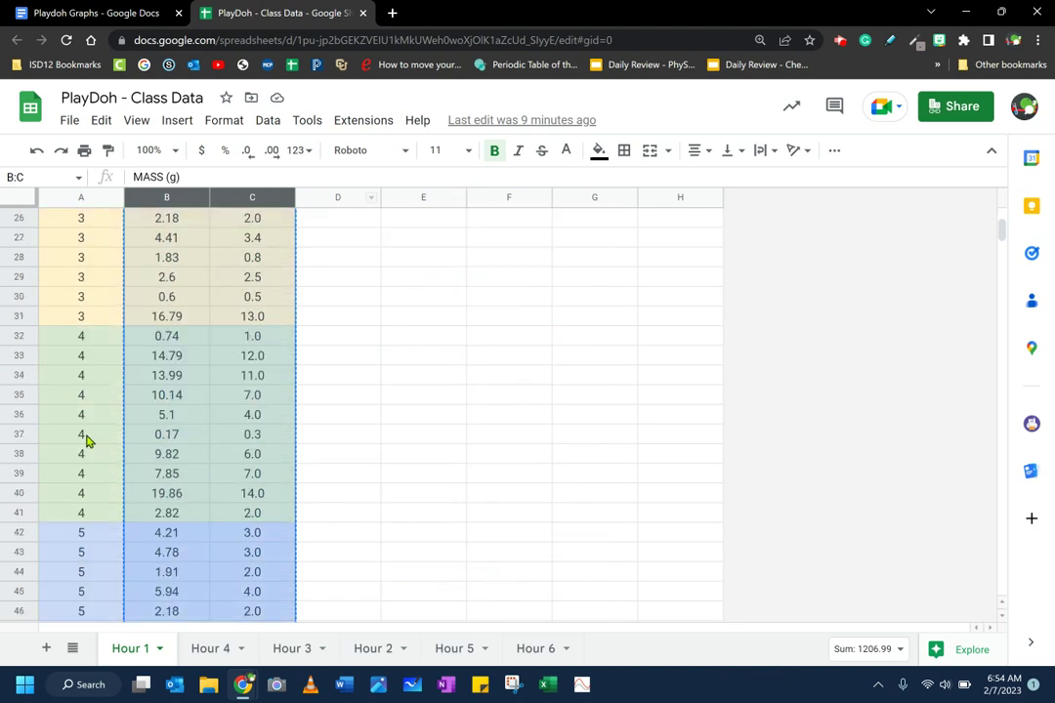
scroll(86, 440, down, 20)
scroll(201, 539, up, 20)
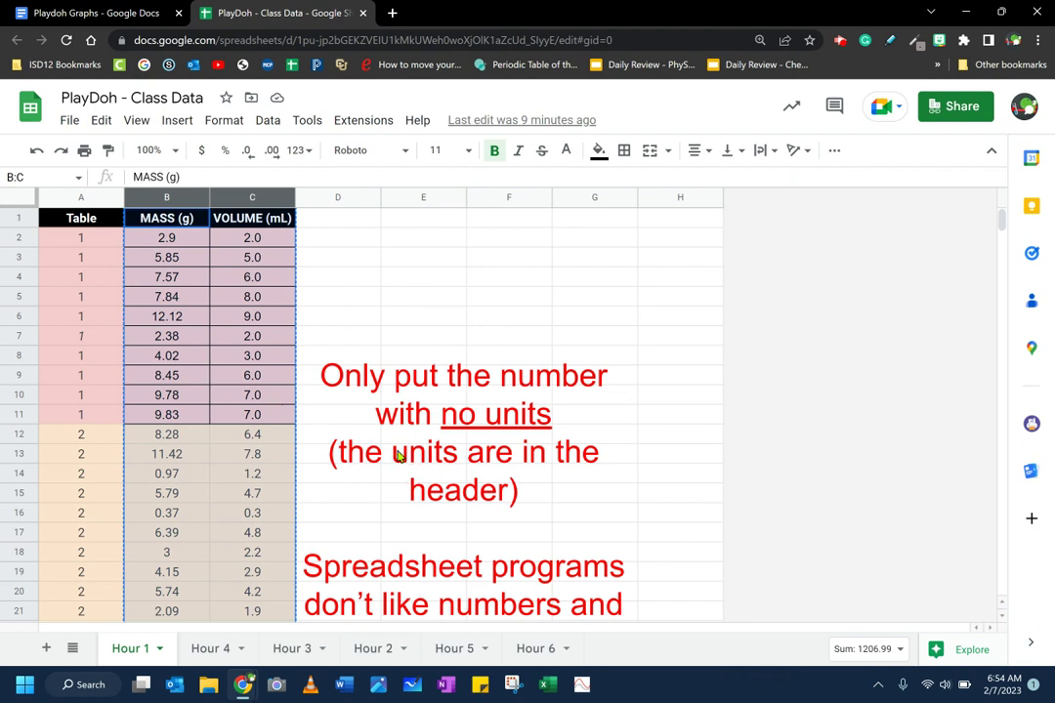
click(363, 14)
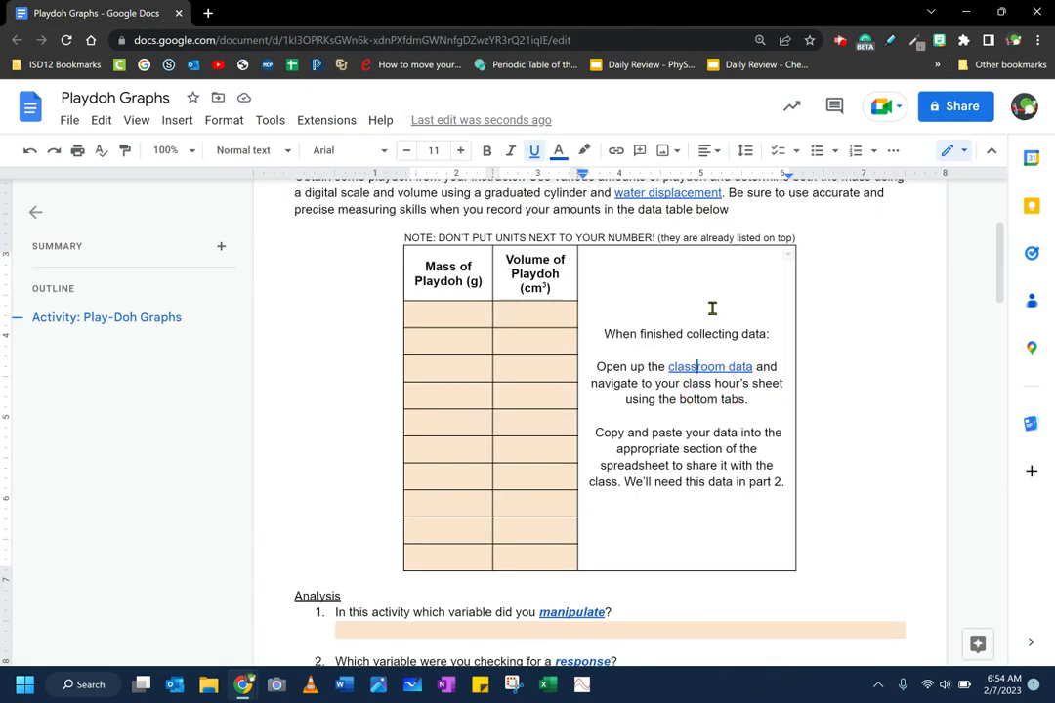
Step: Open the Points scored chart's source spreadsheet from its linked chart options
scroll(712, 309, down, 8)
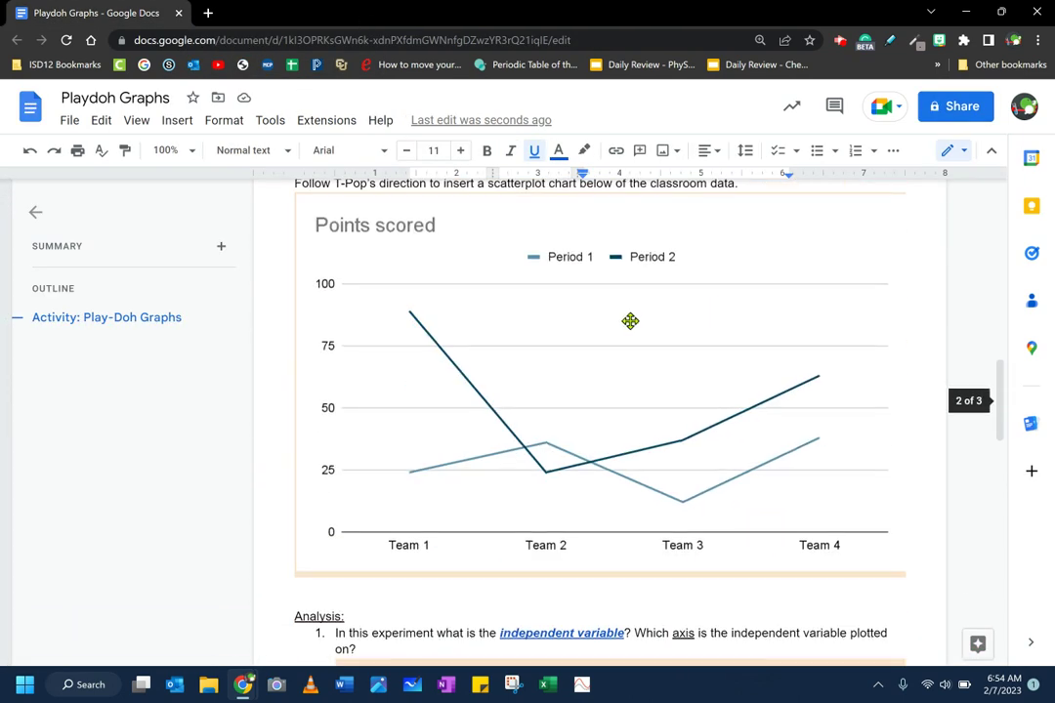
click(649, 321)
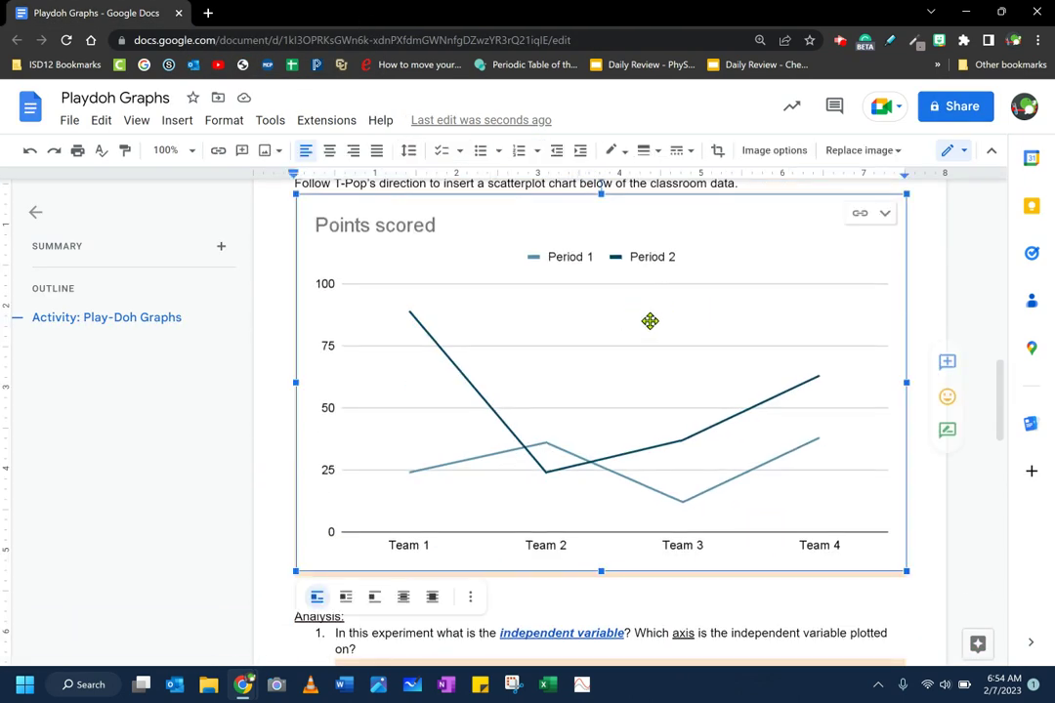
click(873, 219)
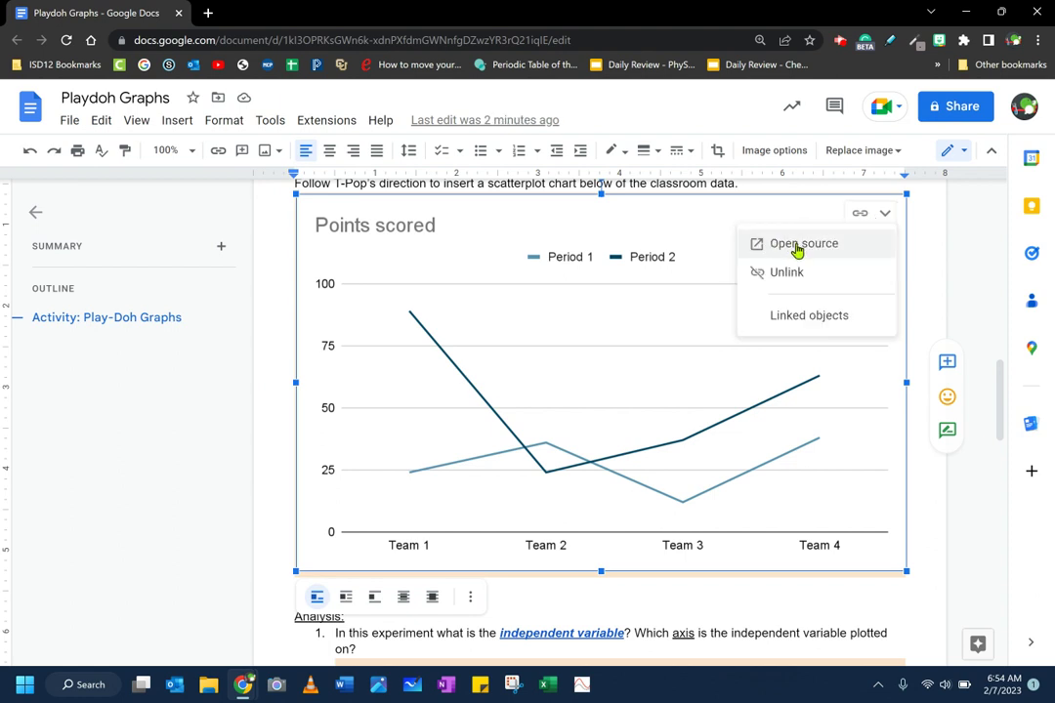
click(809, 251)
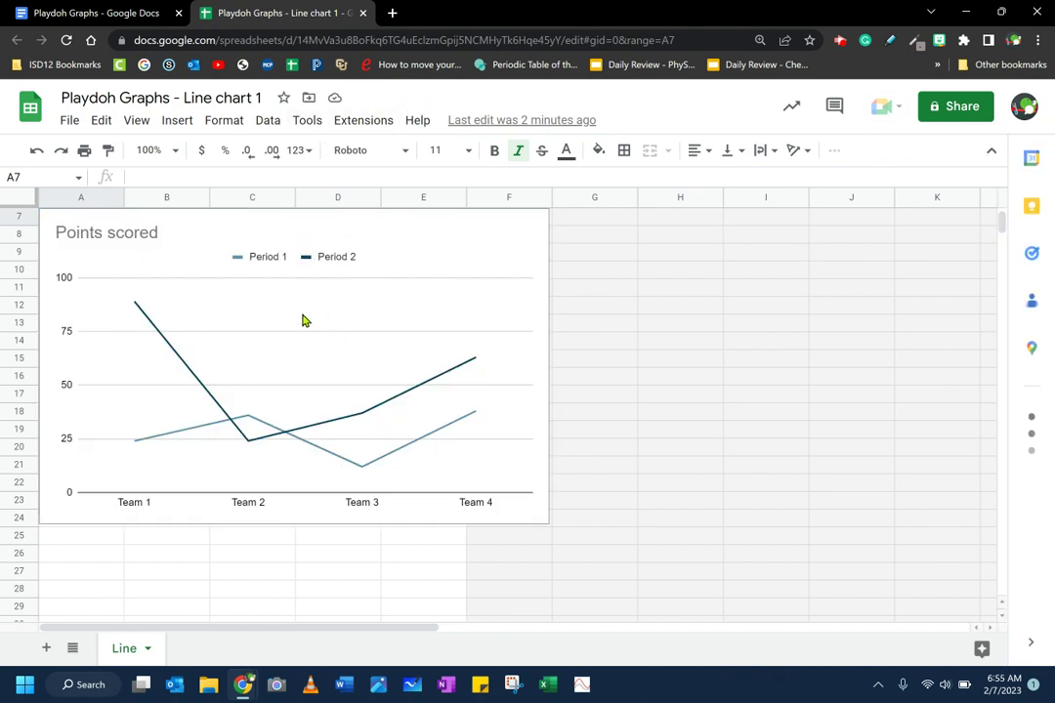
Step: Move Playdoh Graphs - Line chart 1 into the Honors Chemistry (2022-23 SY) folder
click(310, 99)
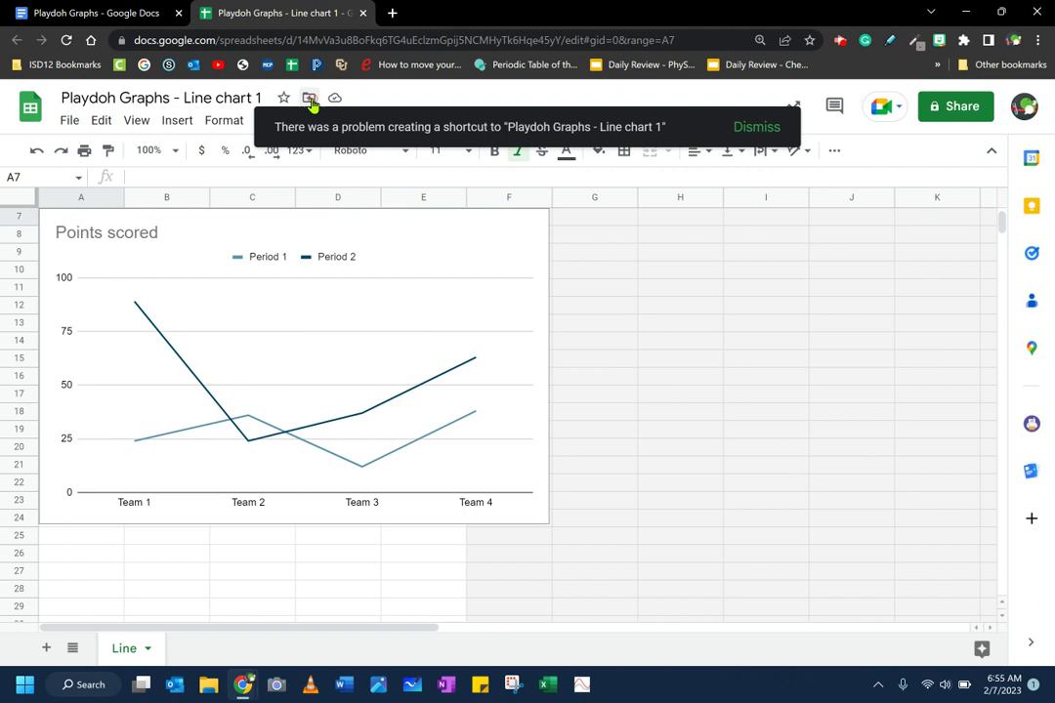
click(310, 99)
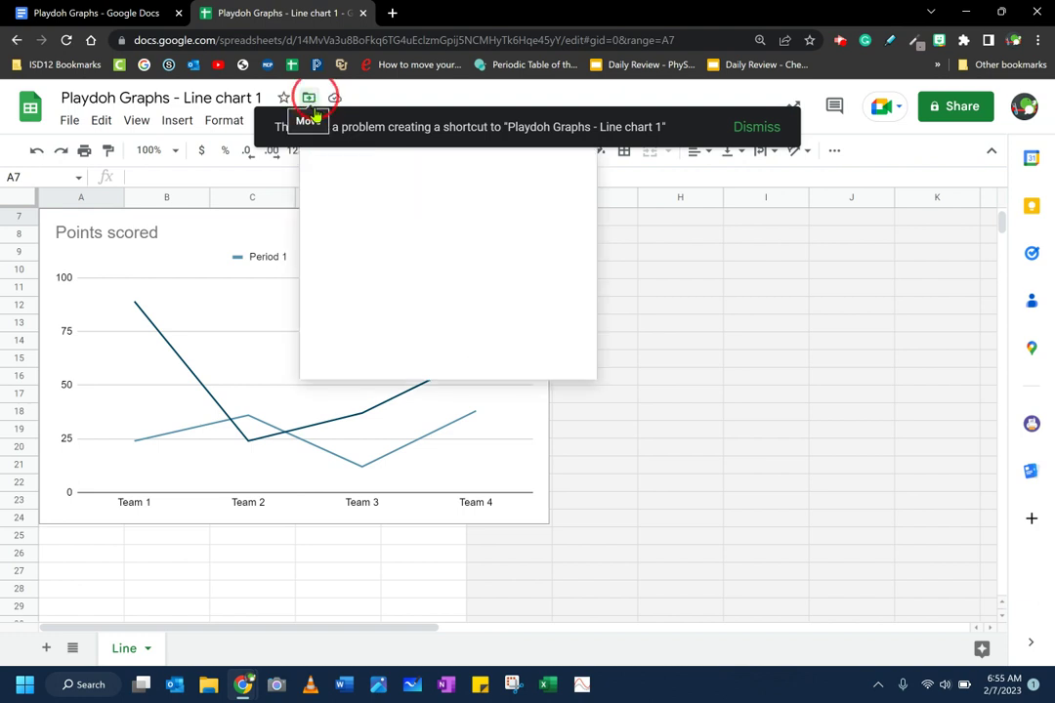
scroll(453, 256, down, 3)
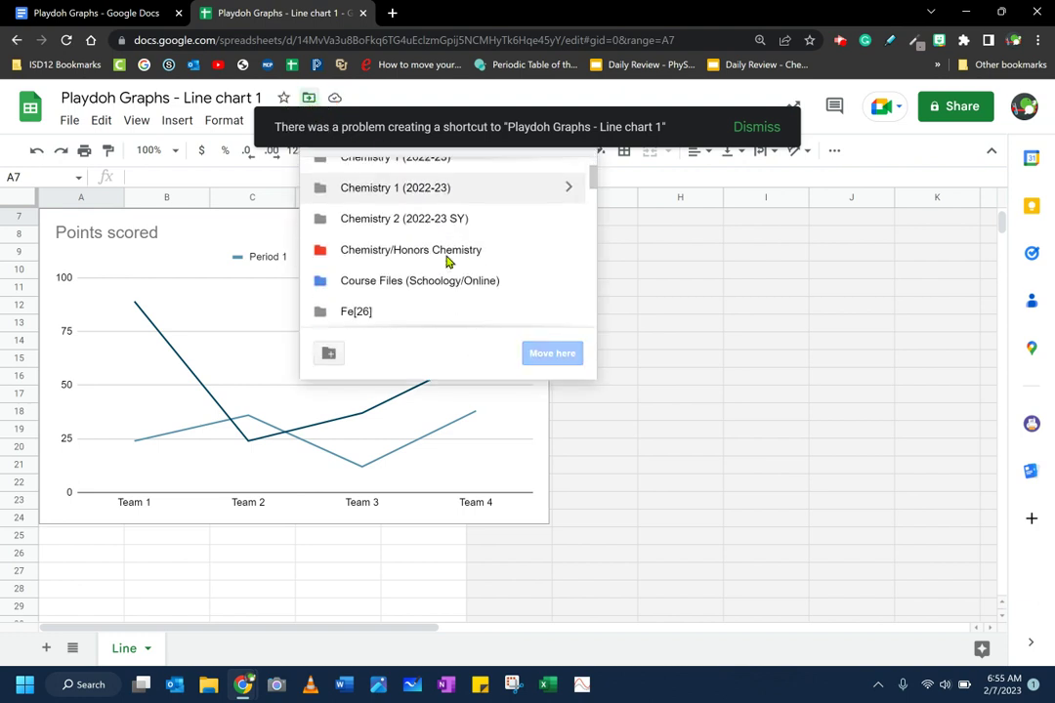
double_click(441, 252)
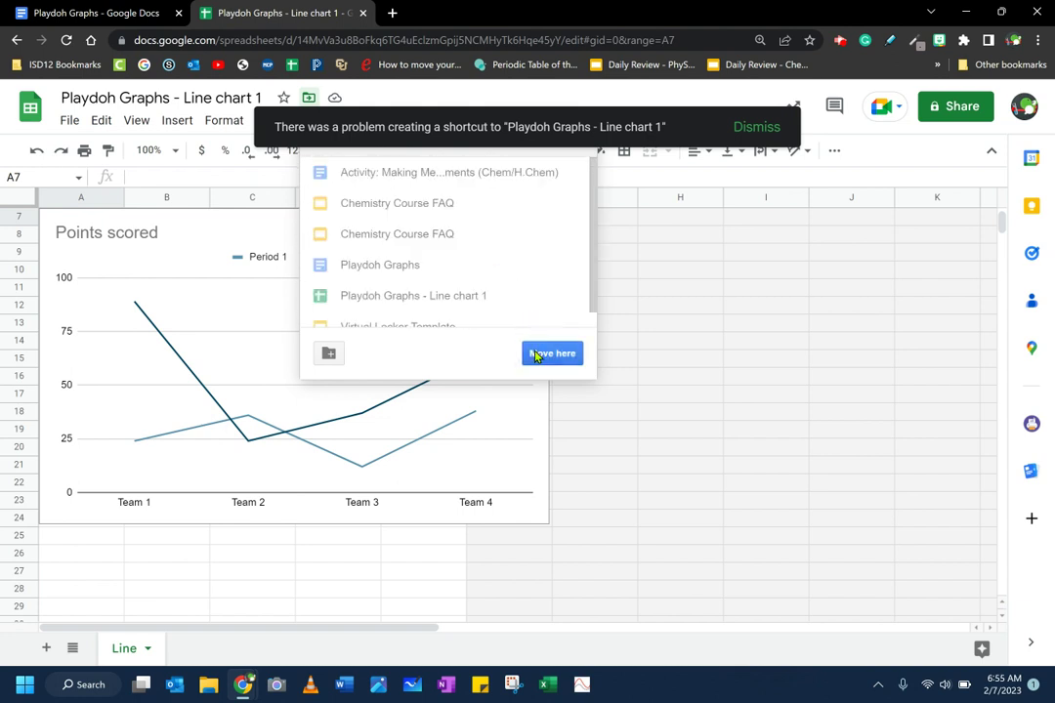
click(542, 353)
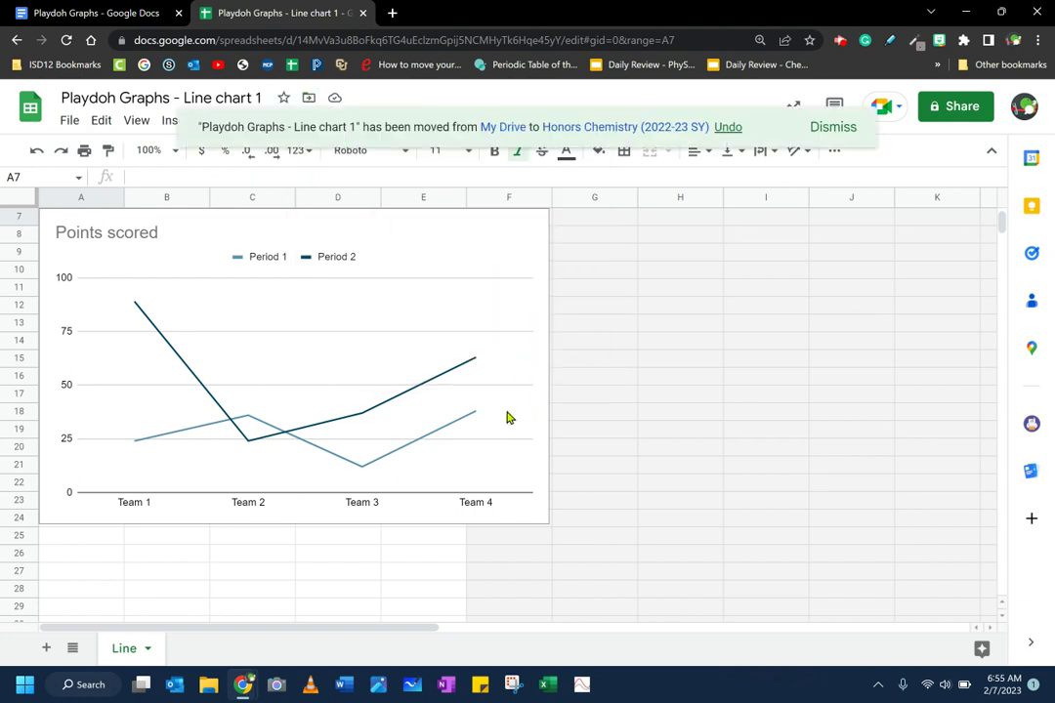
click(370, 235)
Step: Reposition the chart and clear the old team scores from columns A through C
drag(369, 223, 532, 251)
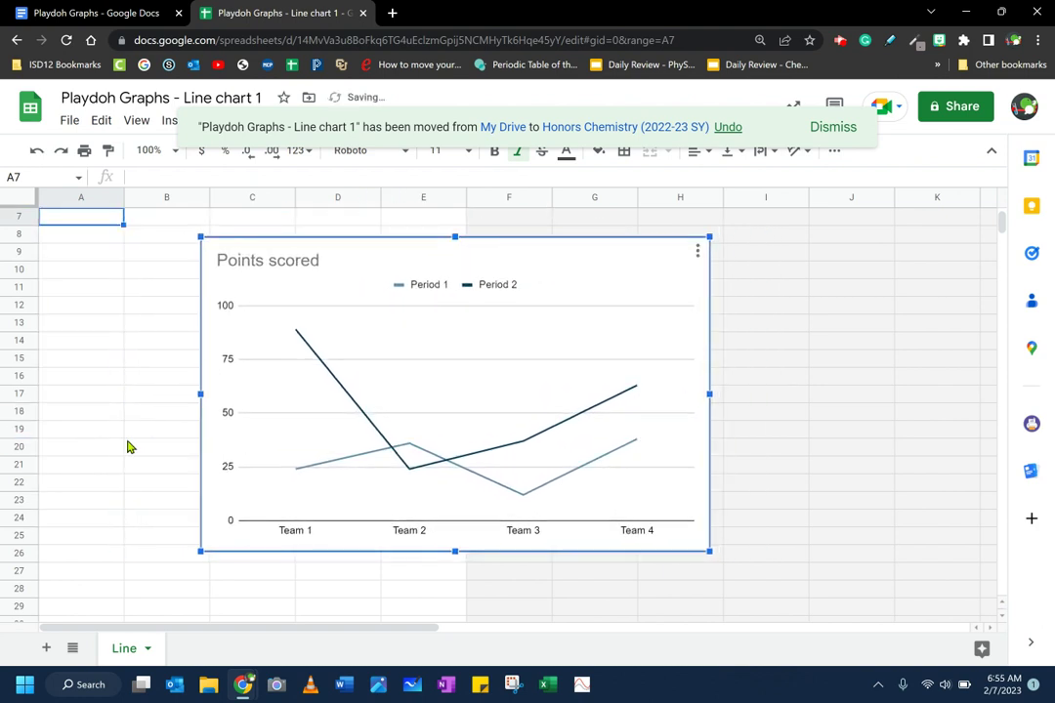
scroll(130, 446, up, 2)
drag(374, 369, 518, 237)
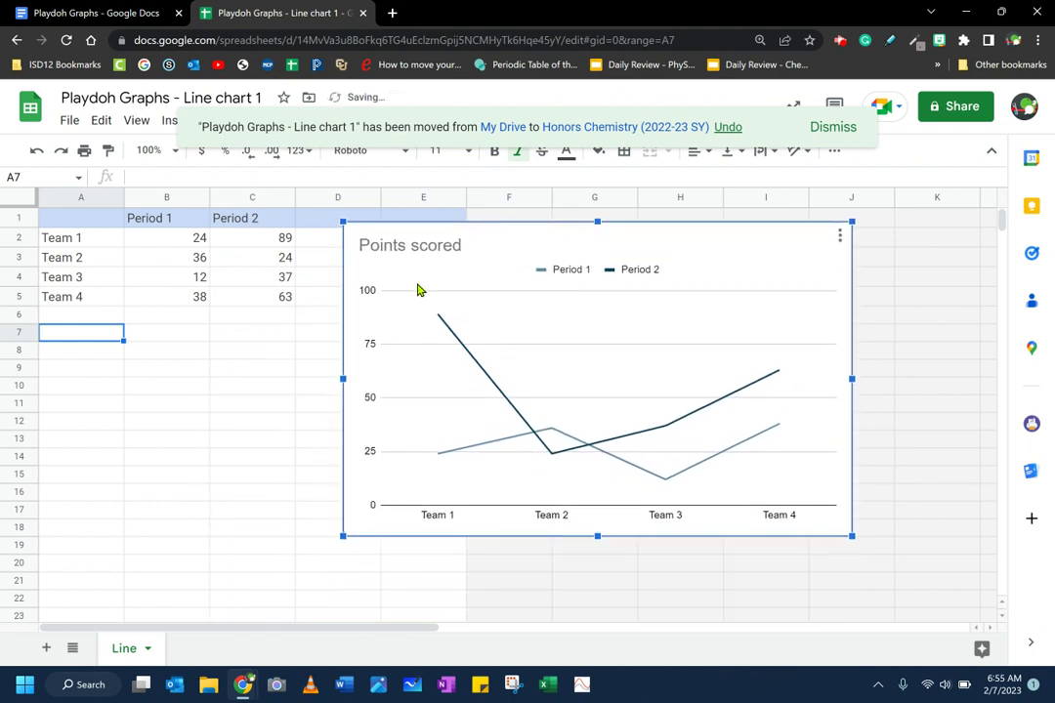
click(111, 222)
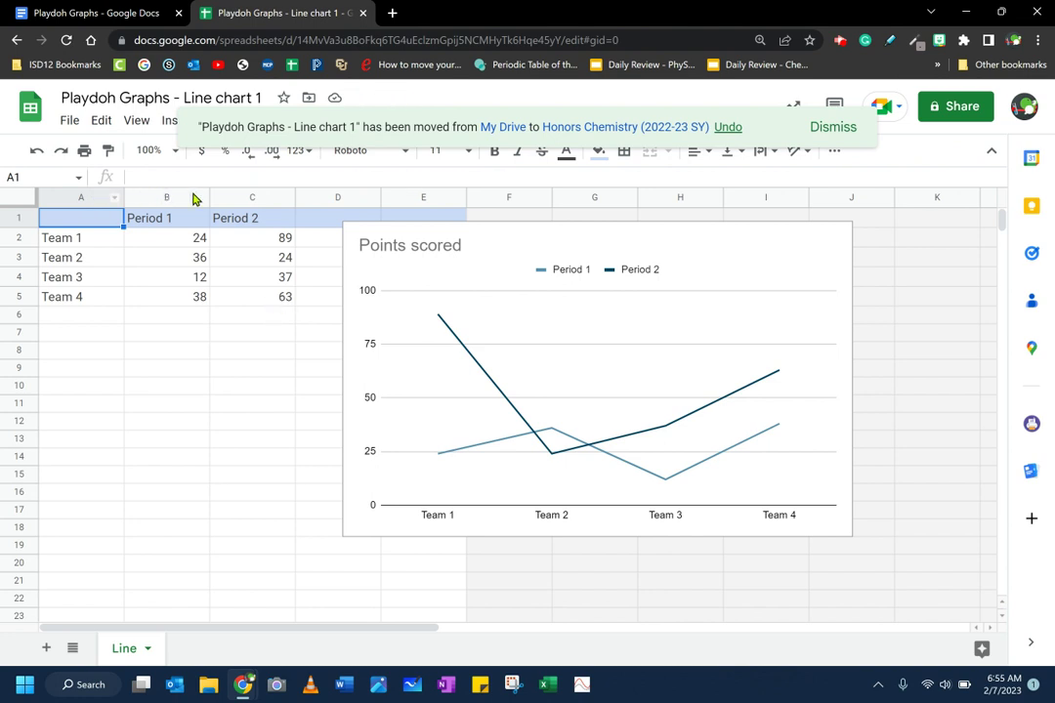
key(ctrl+space)
shift+click(225, 192)
key(Delete)
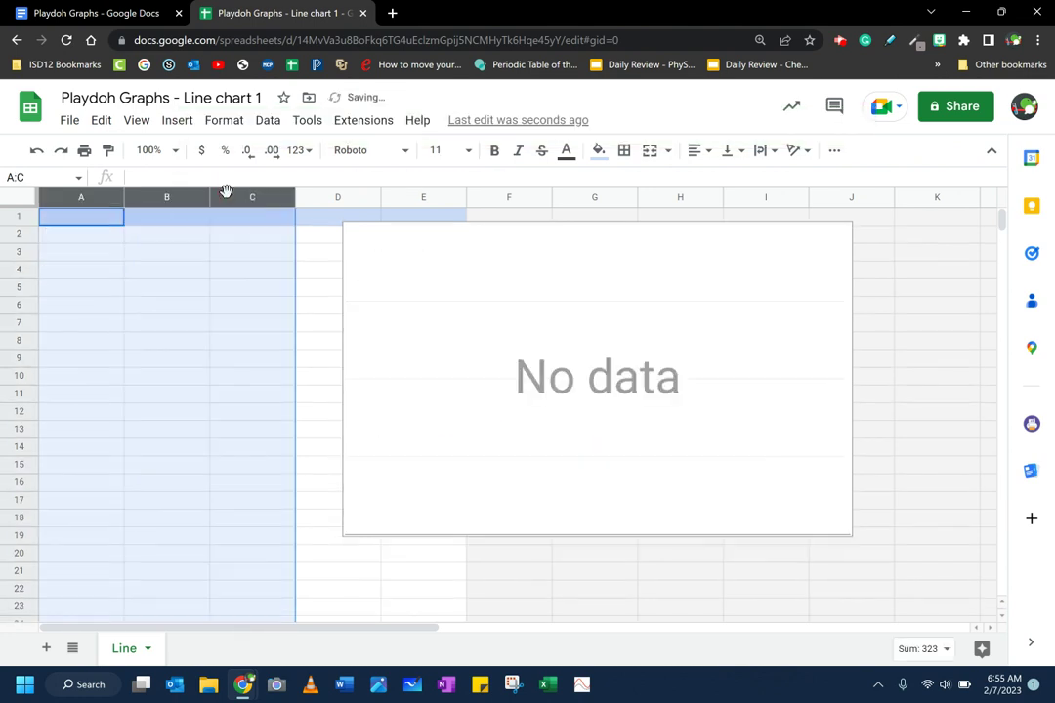
click(263, 274)
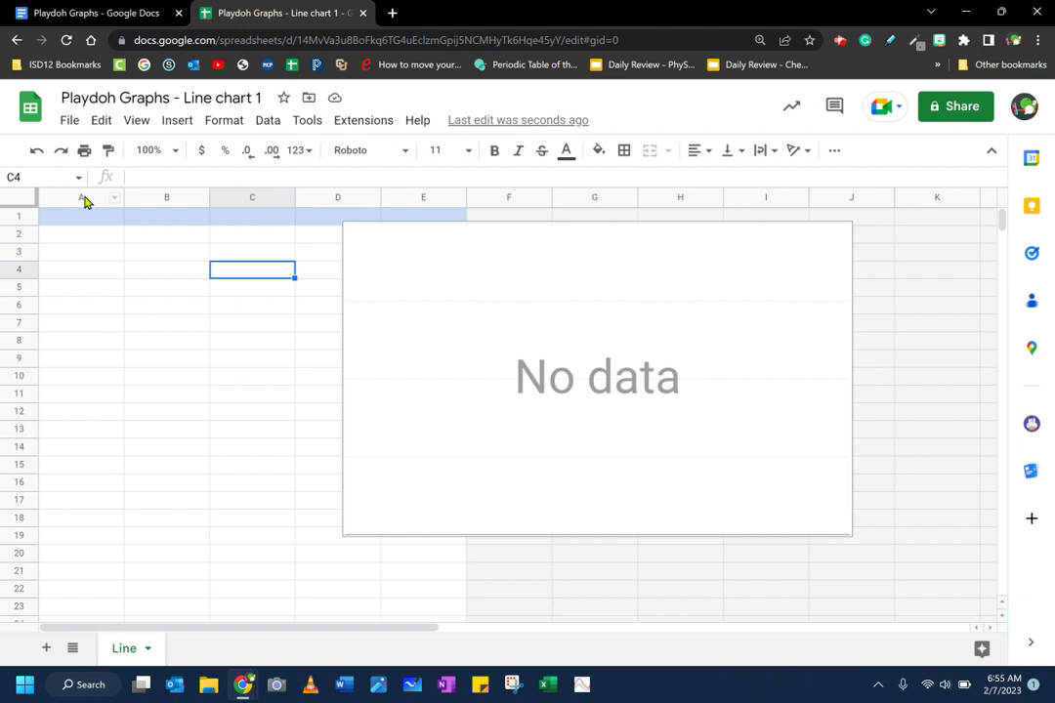
Step: Paste the mass and volume data into columns A–B and move the chart beside it
click(84, 201)
shift+click(176, 194)
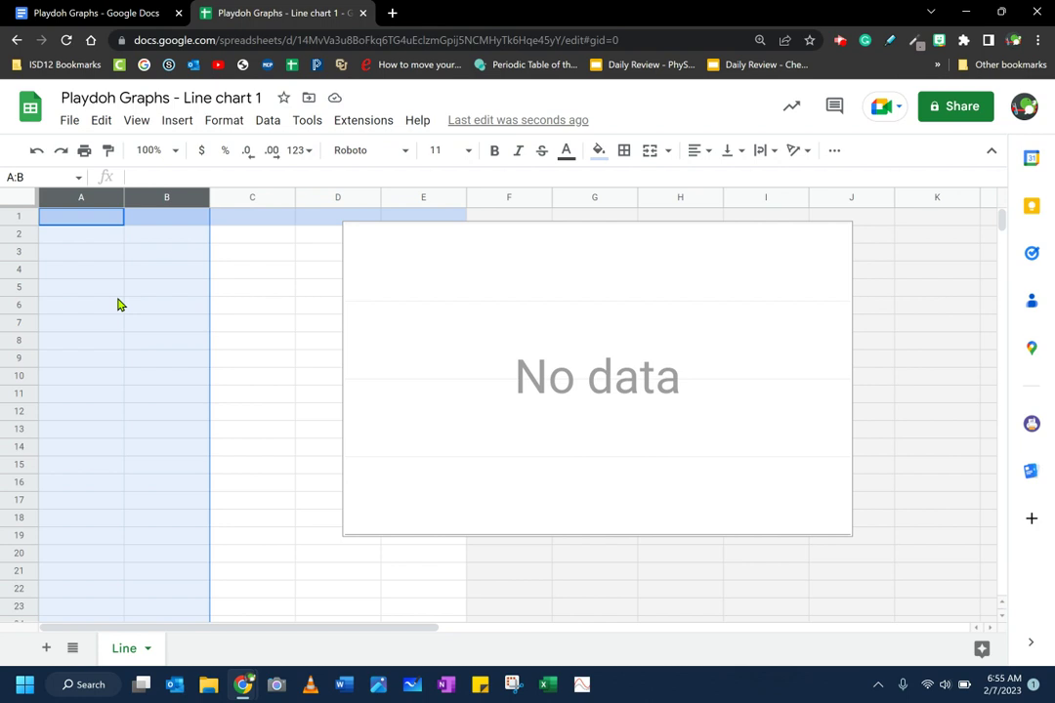
key(ctrl+v)
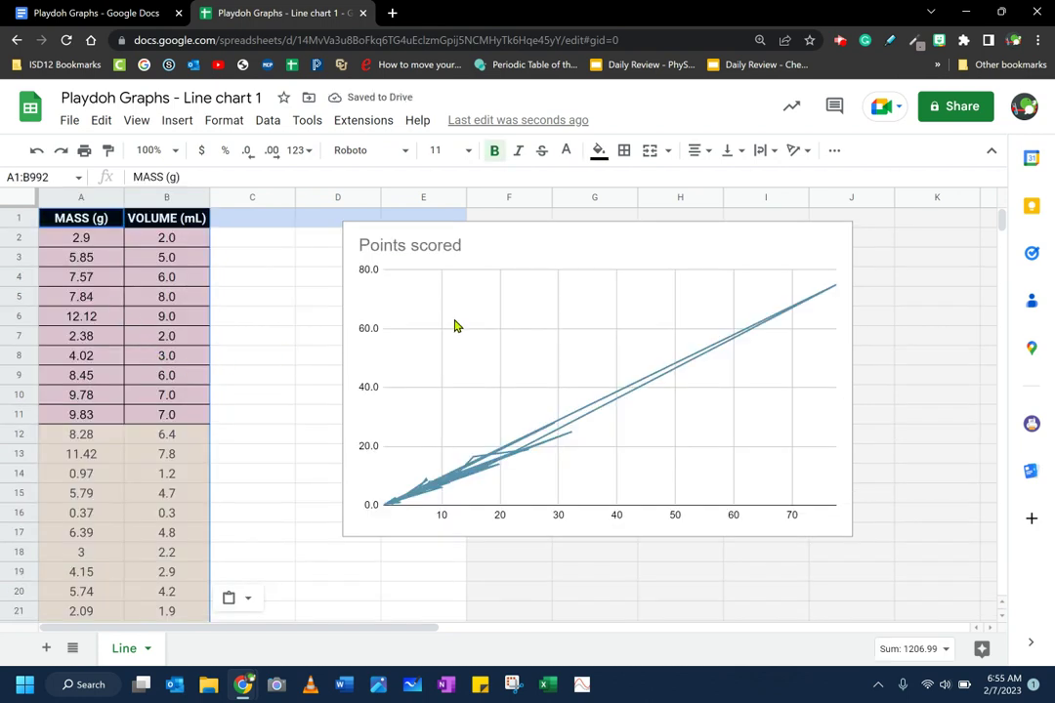
click(593, 237)
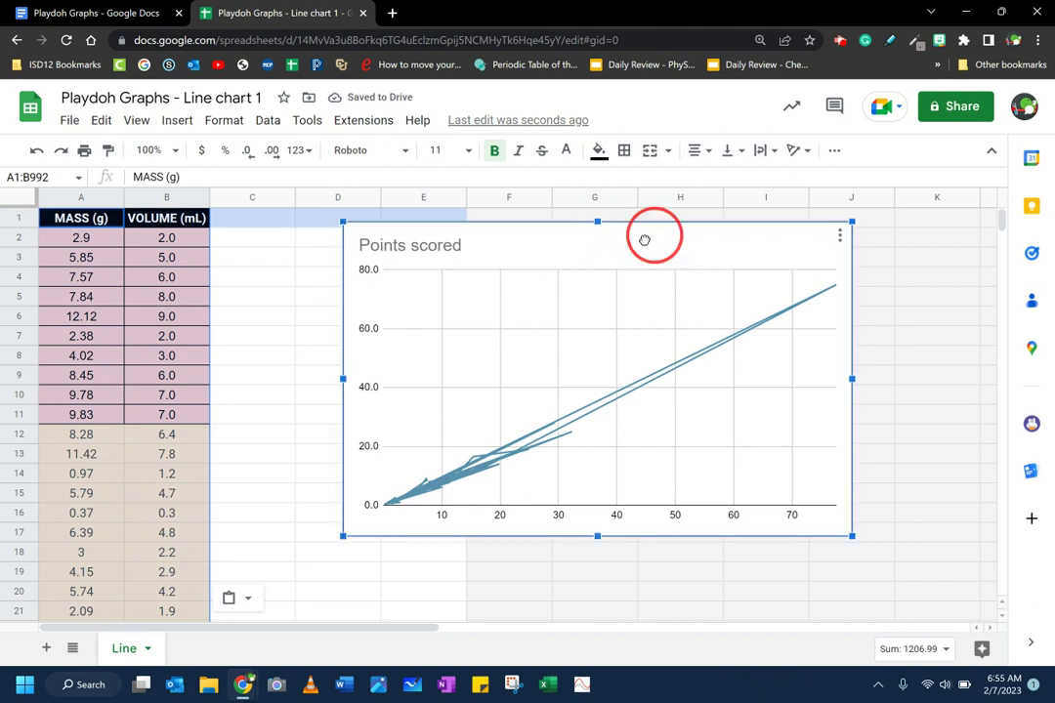
drag(641, 236, 542, 240)
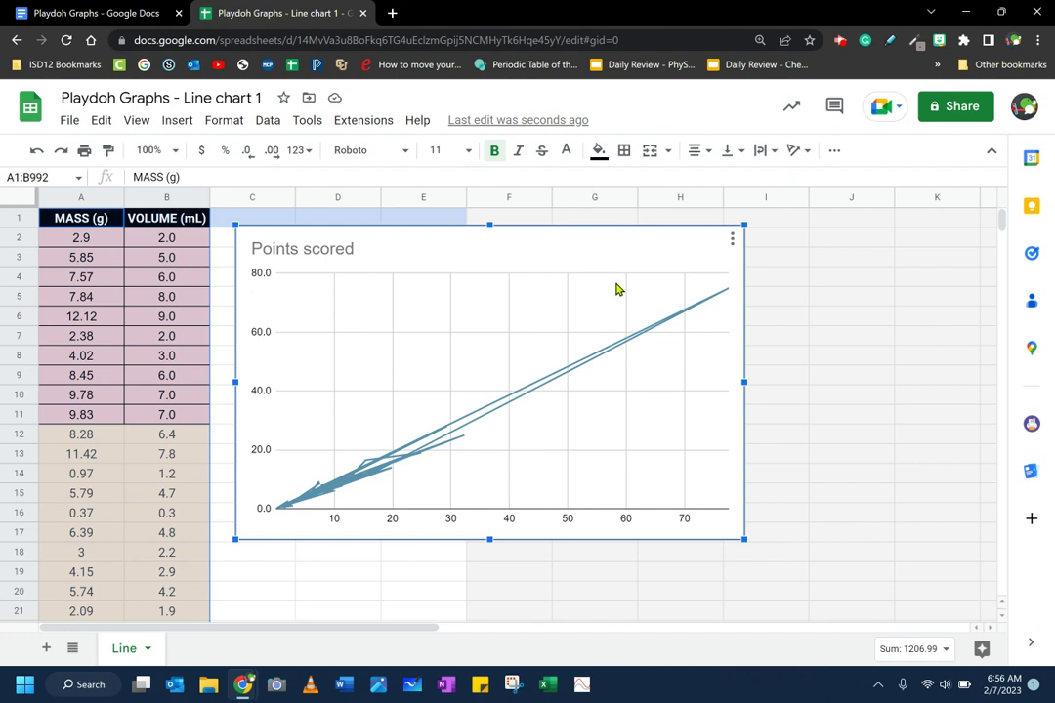
click(732, 245)
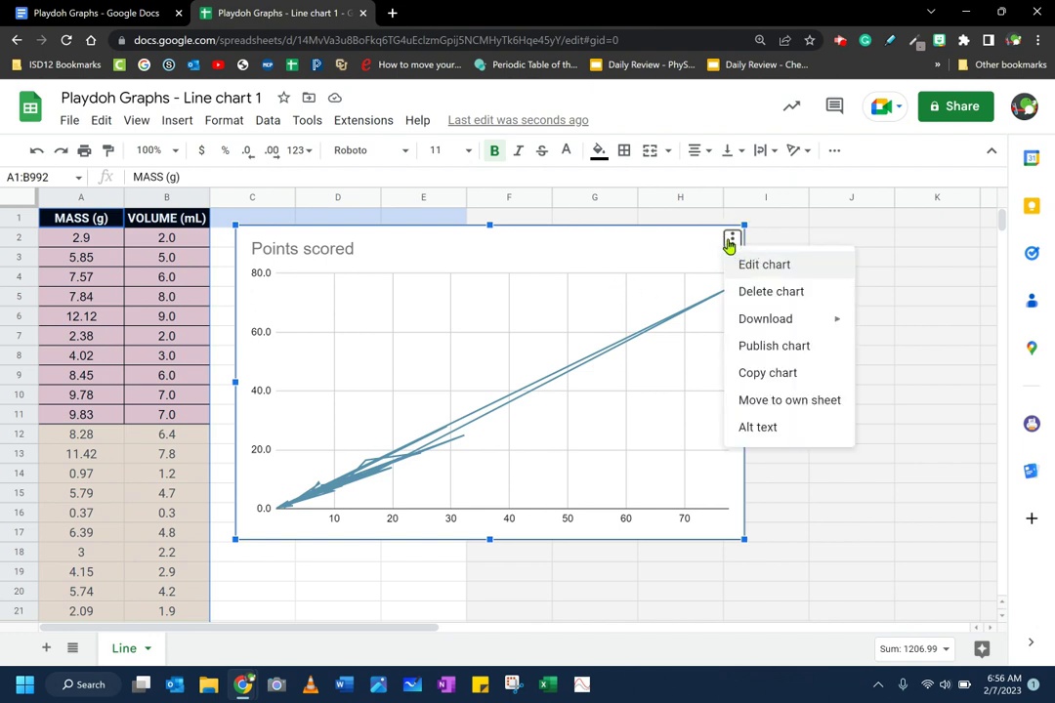
Step: Open Edit chart, select the A1:E992 data range, and show the Chart type list
click(758, 268)
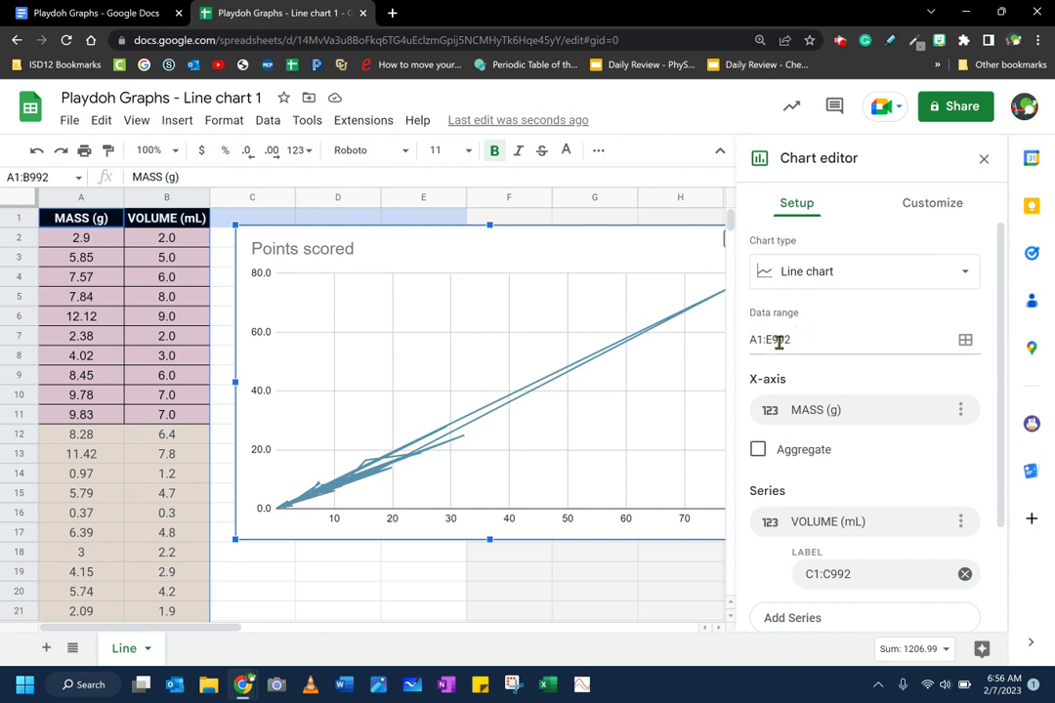
click(748, 343)
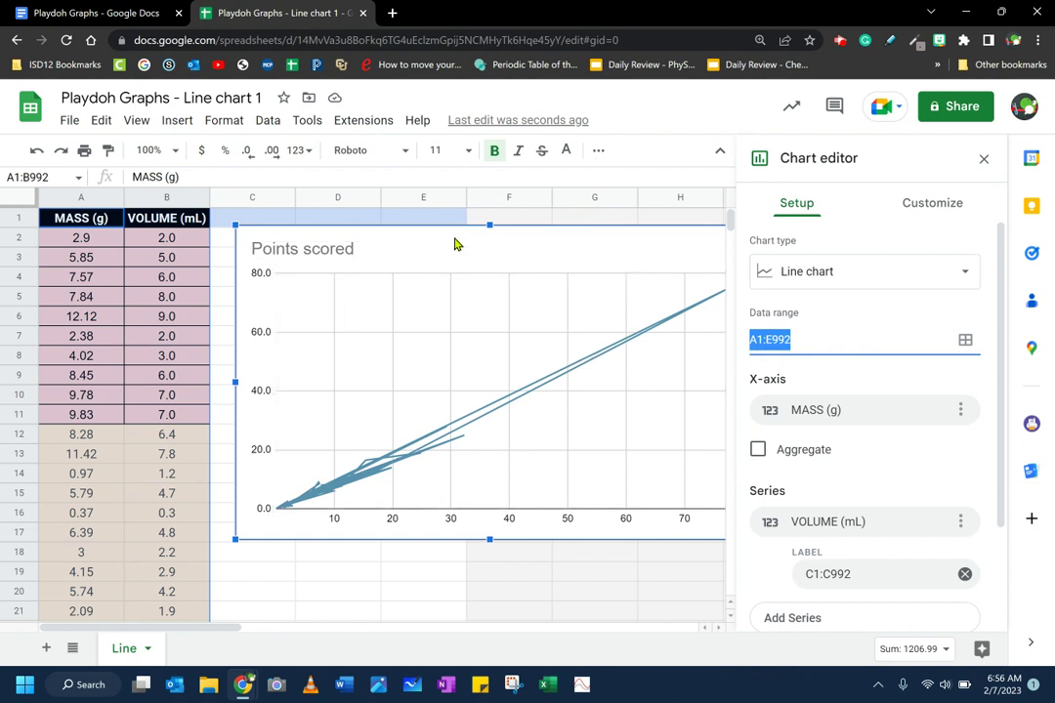
drag(455, 238, 428, 229)
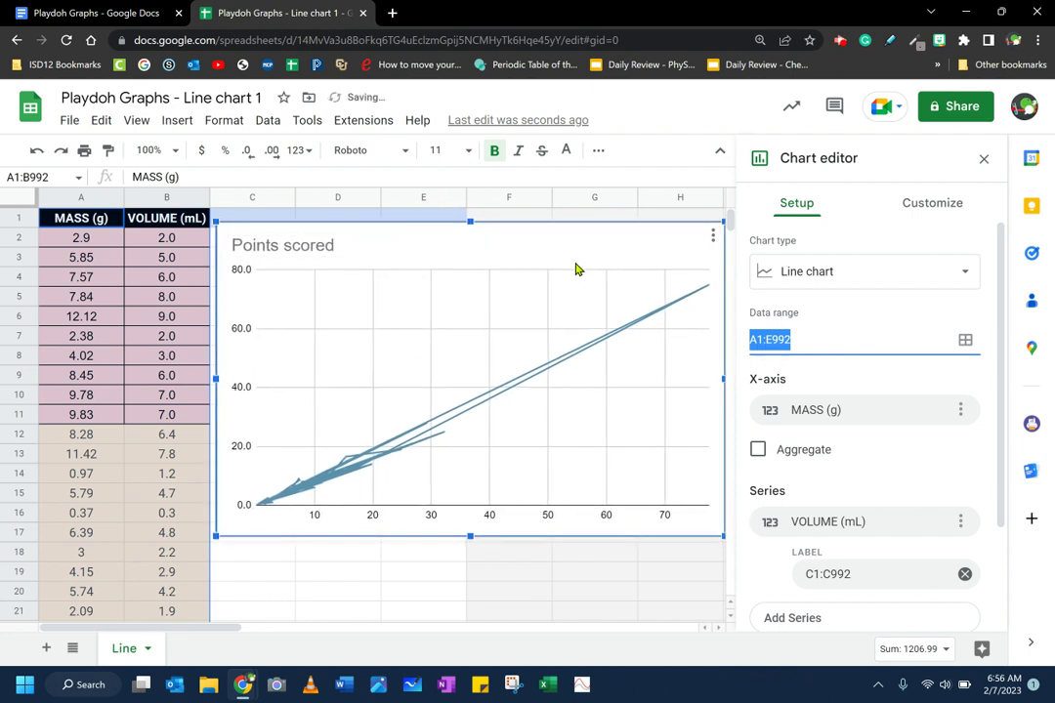
click(821, 284)
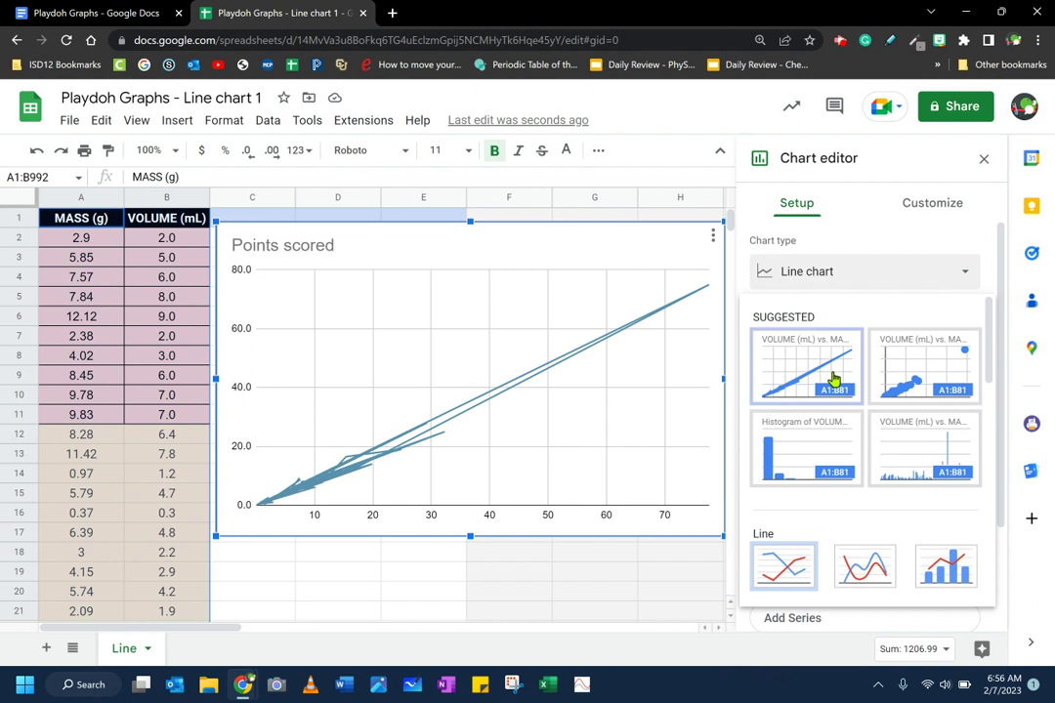
Step: Change the chart type to Scatter chart so volume plots against mass as points
scroll(821, 383, down, 3)
scroll(818, 387, down, 6)
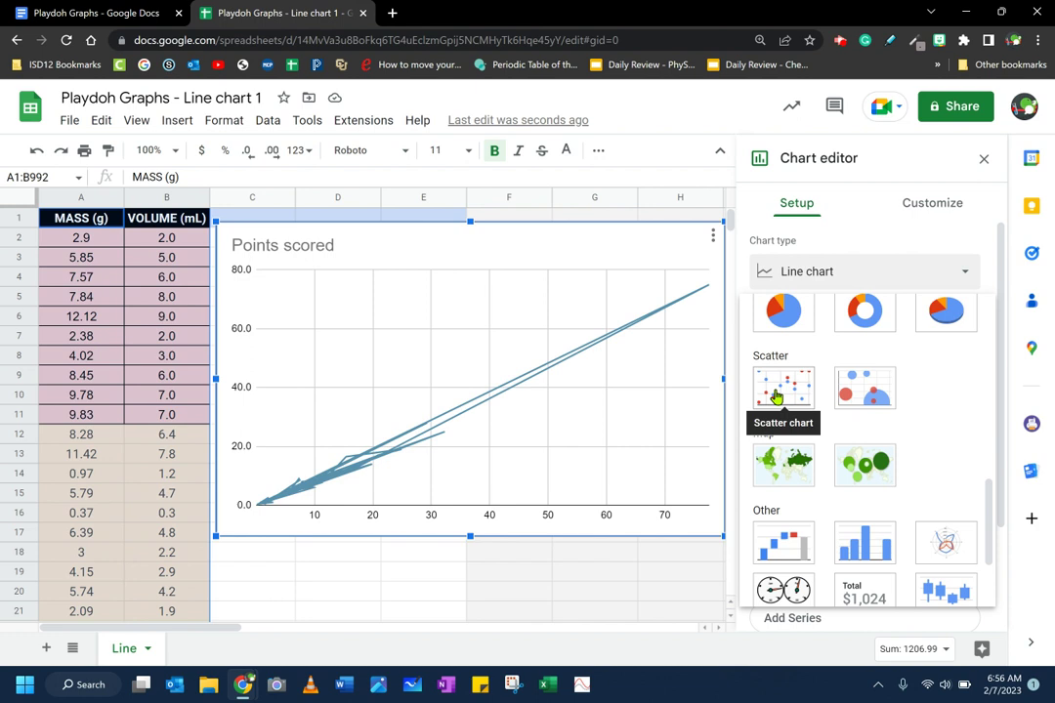
click(776, 396)
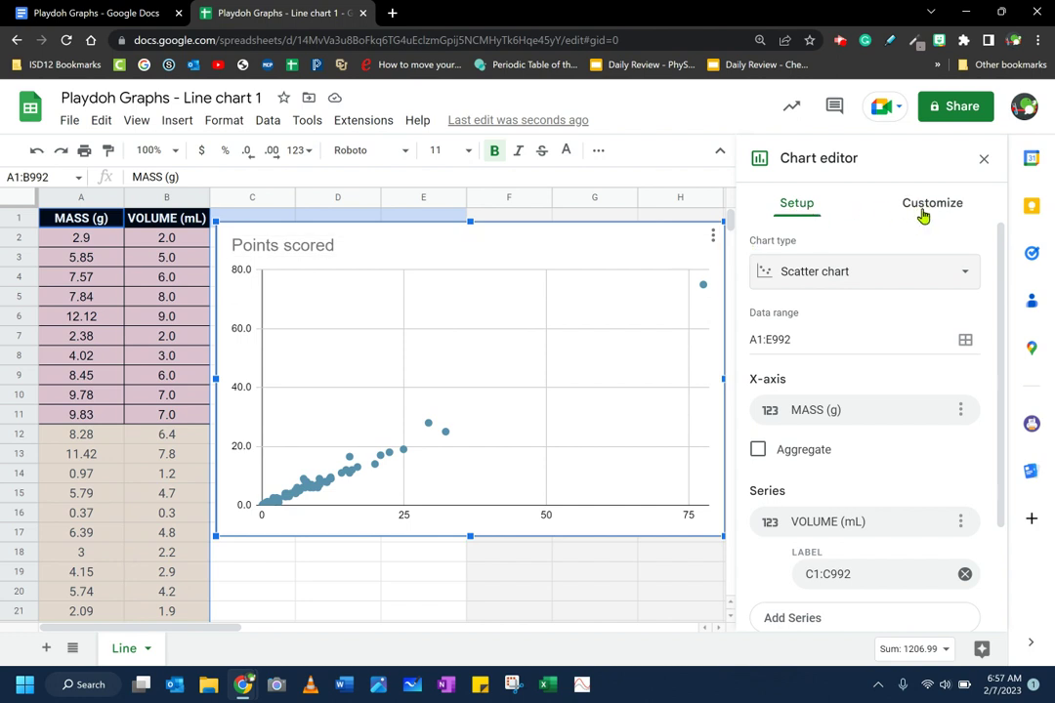
Step: Under Customize > Chart & axis titles, replace Points scored with 'Mass vs Volume of PlayDoh'
click(923, 205)
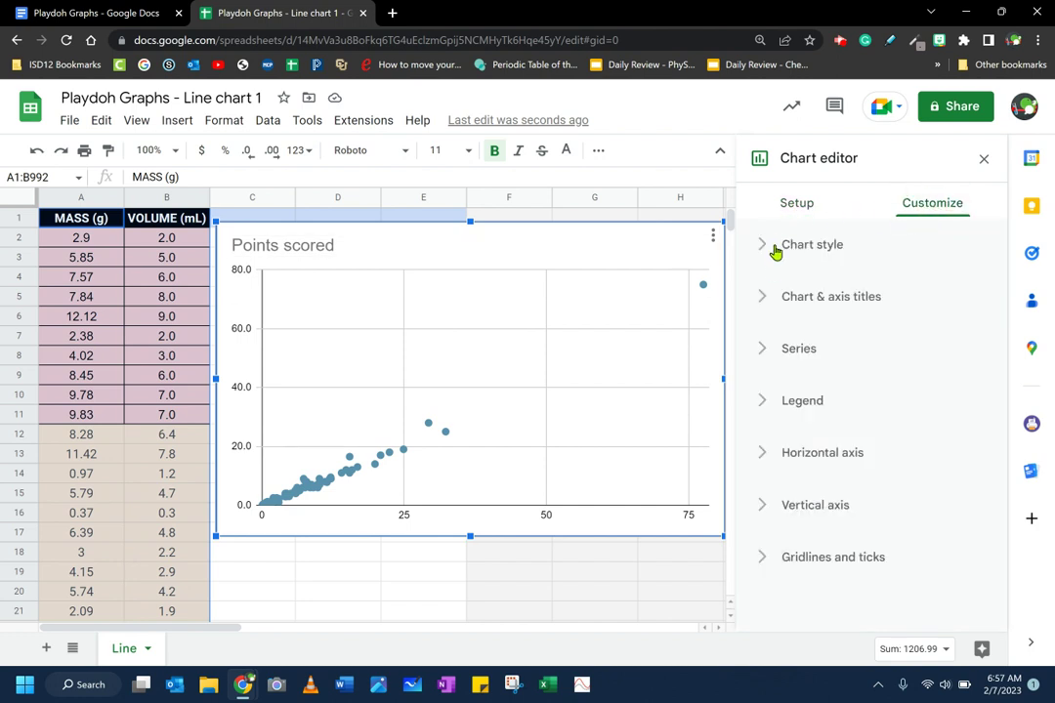
click(764, 301)
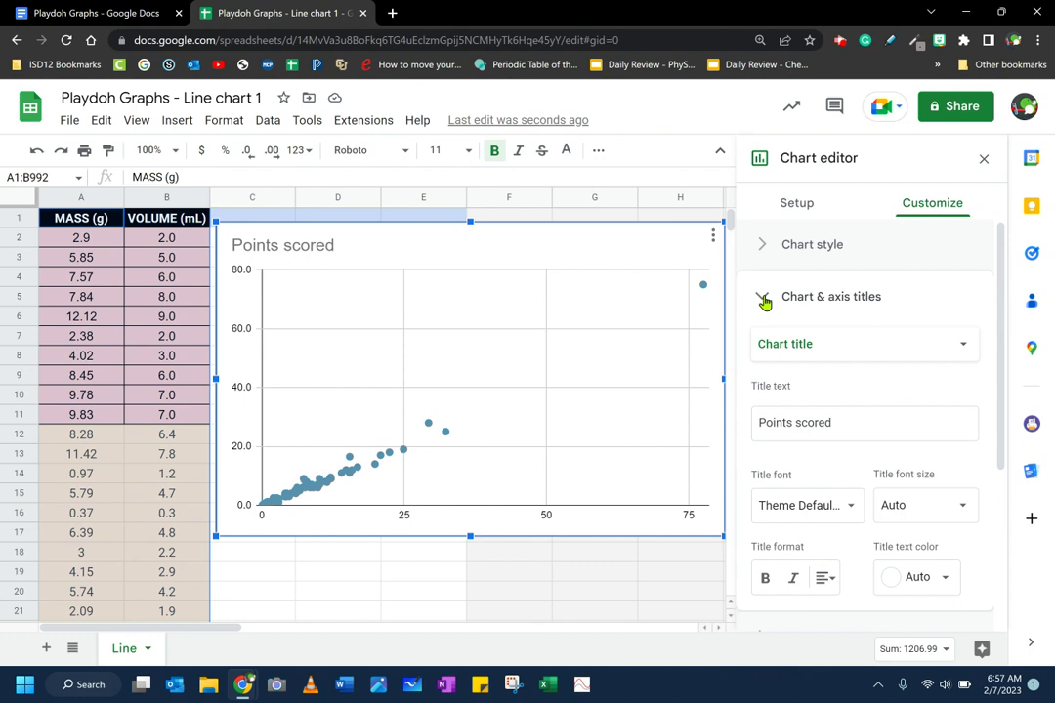
triple_click(852, 424)
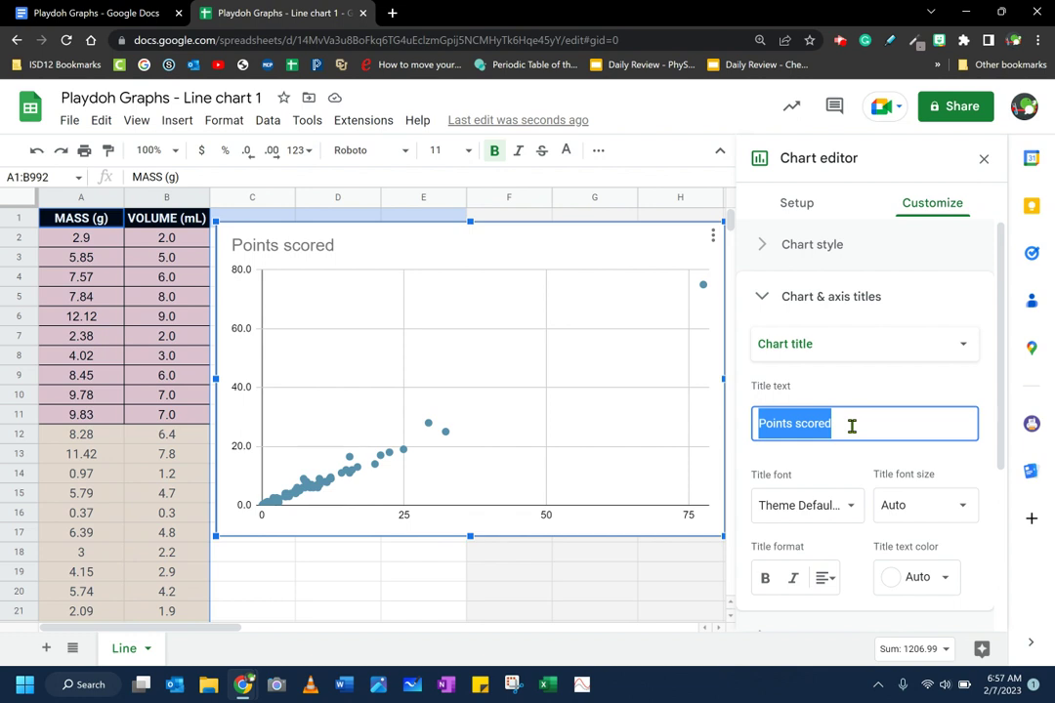
text(Mass v)
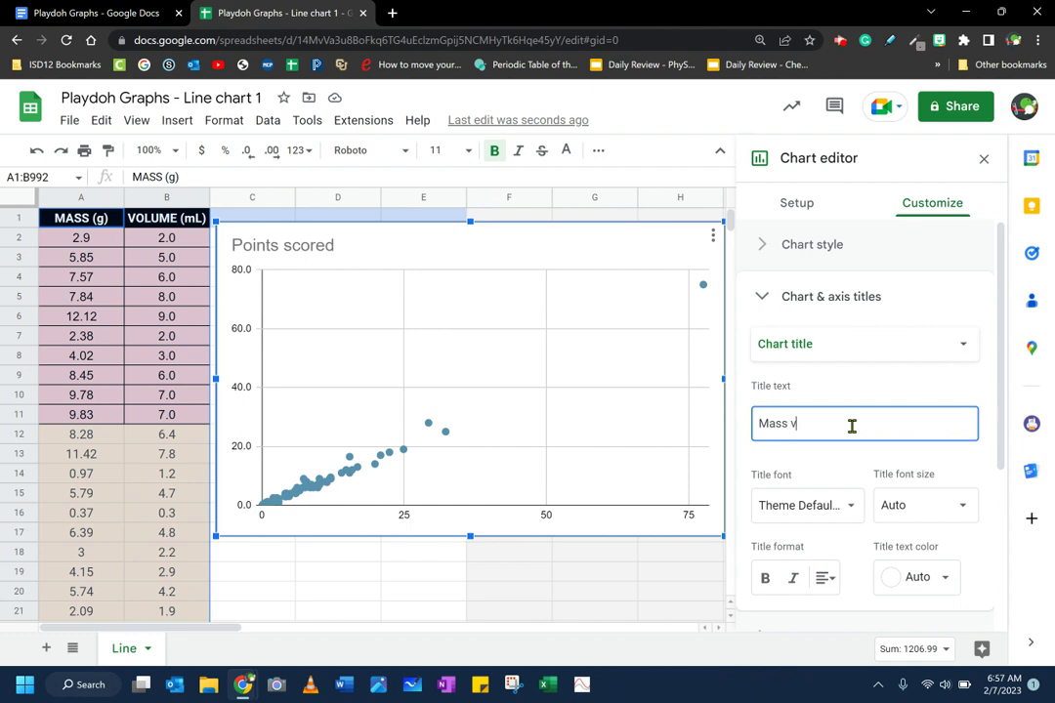
text(s Volume of Pl)
text(ayD)
text(oh)
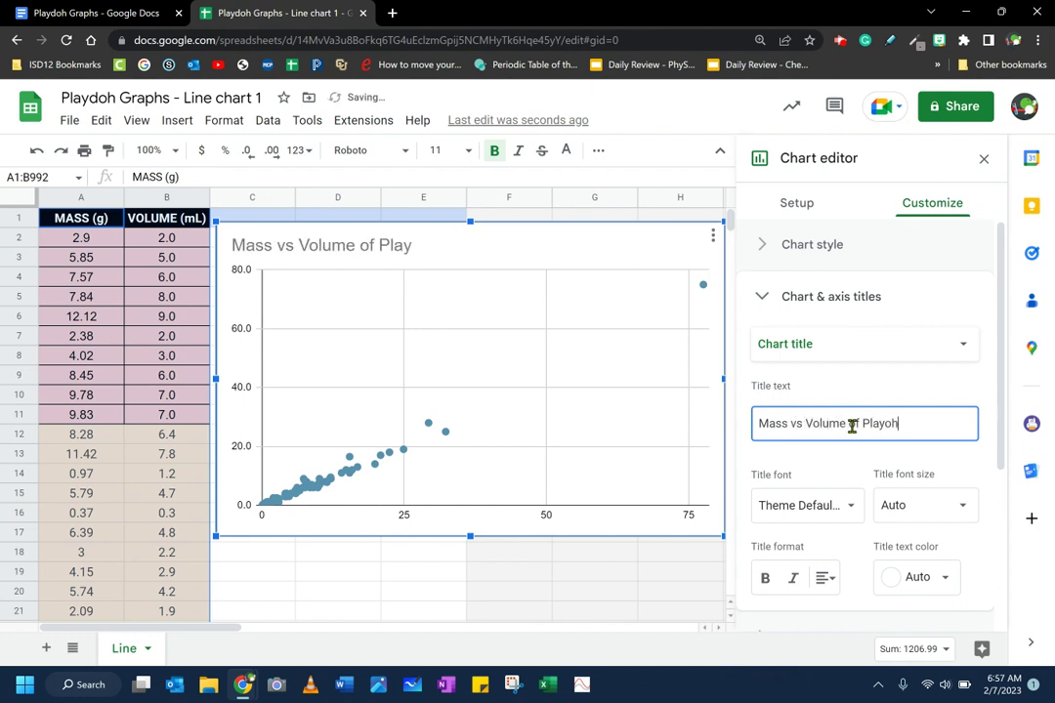
key(BackSpace)
key(BackSpace)
text(Doh)
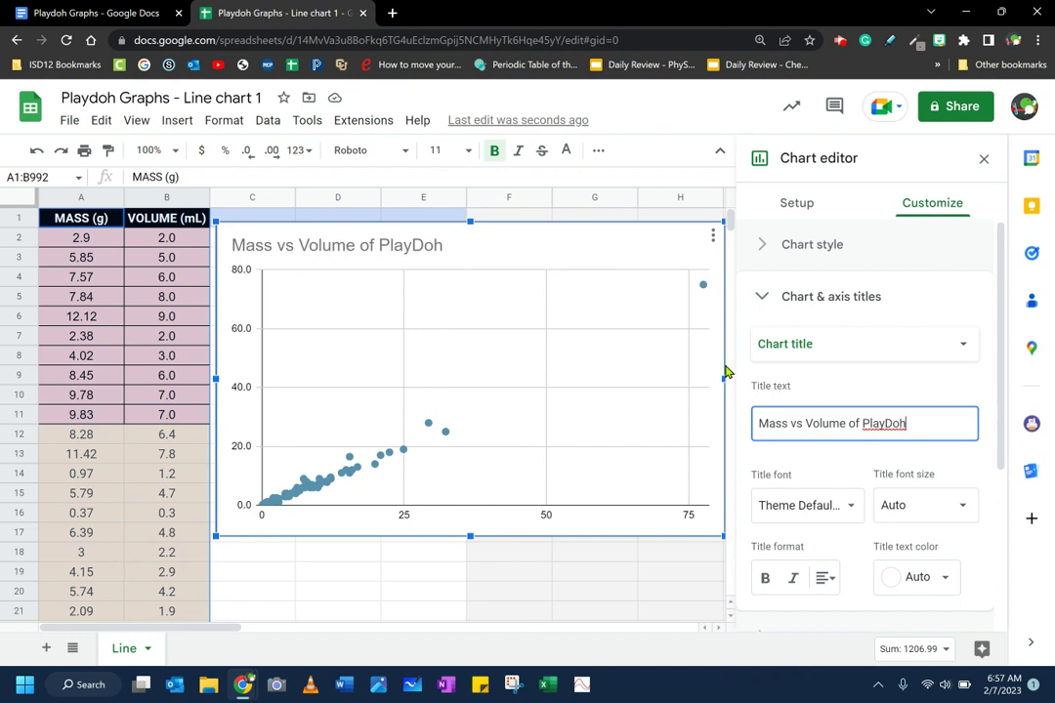
Step: Title the chart's horizontal axis 'Mass (g)'
click(804, 353)
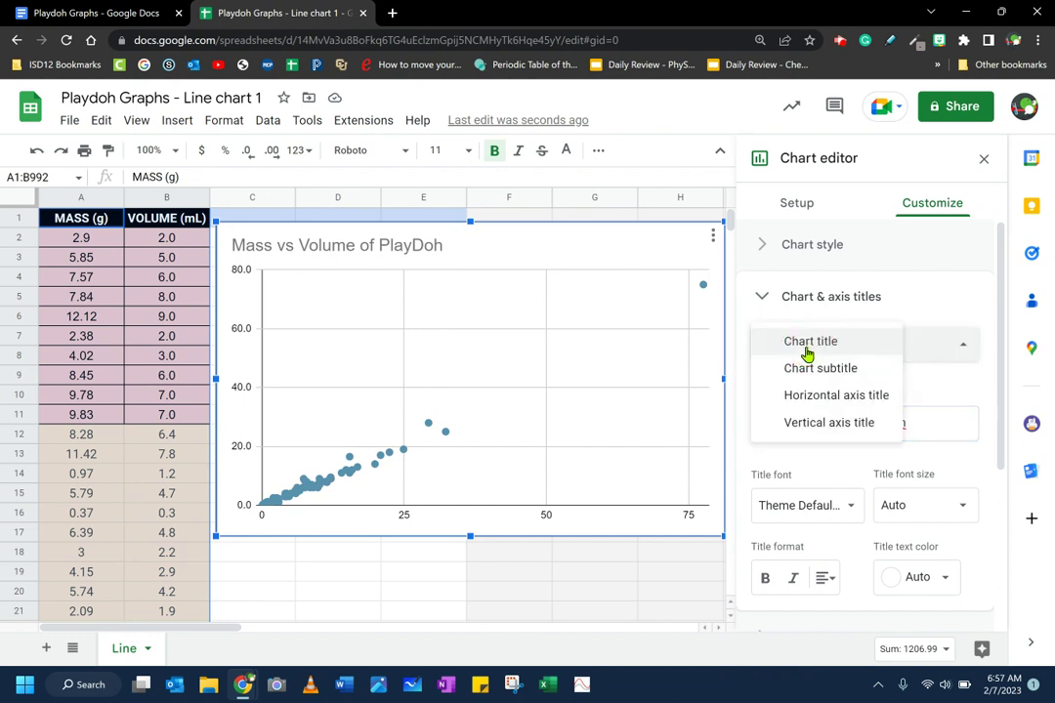
click(816, 405)
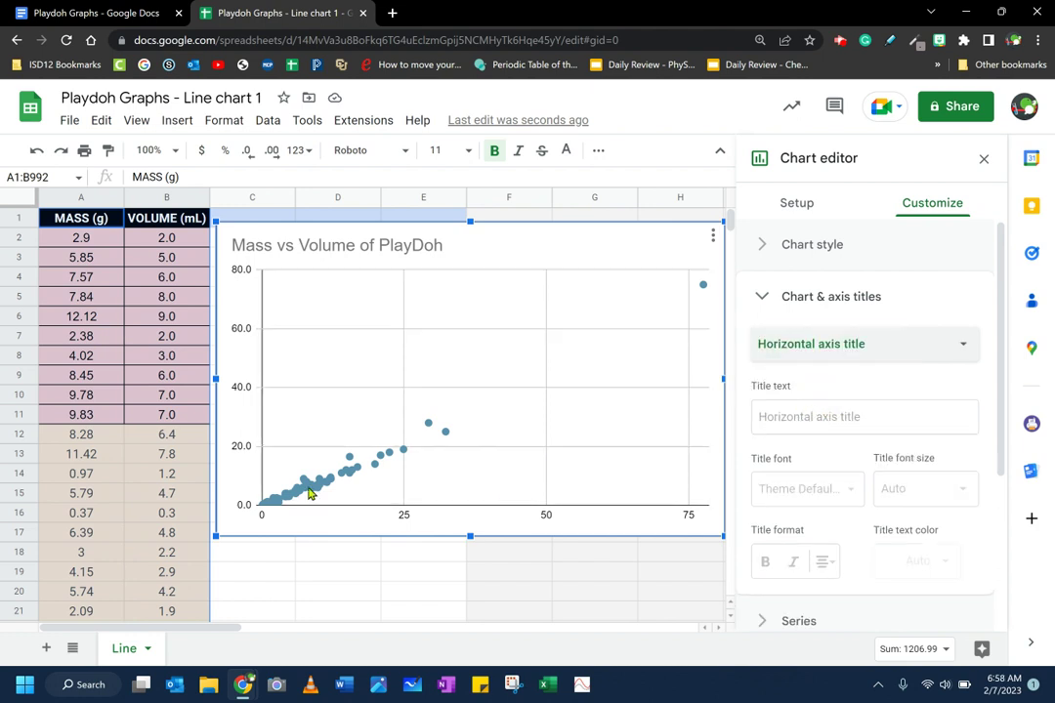
click(844, 421)
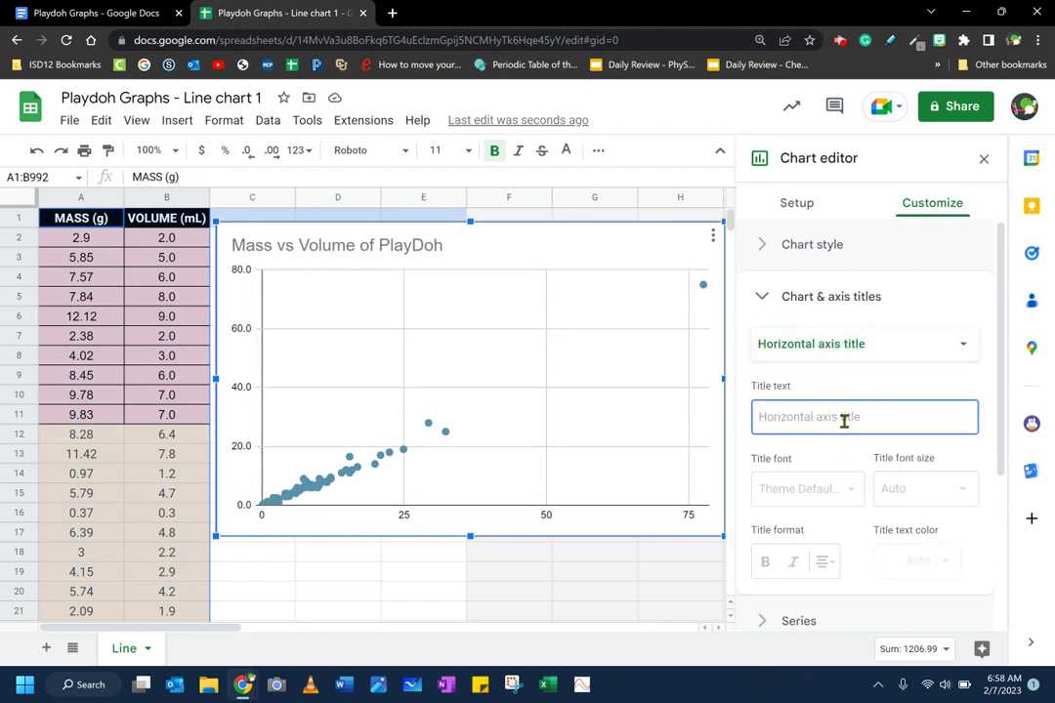
text(Mass (g))
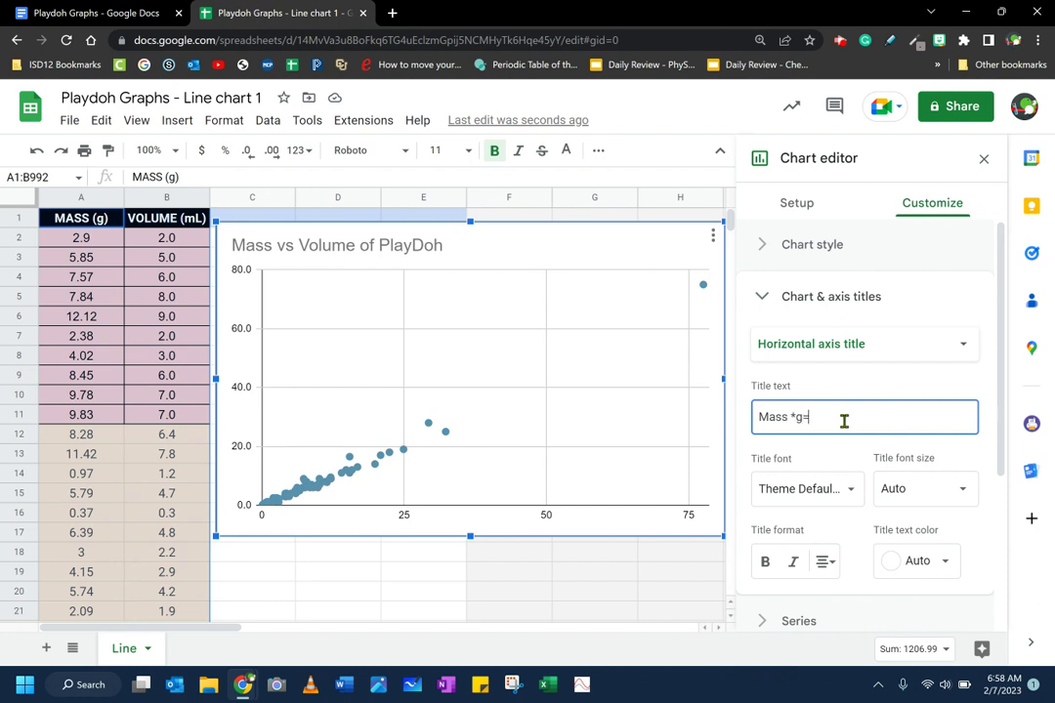
key(BackSpace)
key(BackSpace)
key(BackSpace)
text((g))
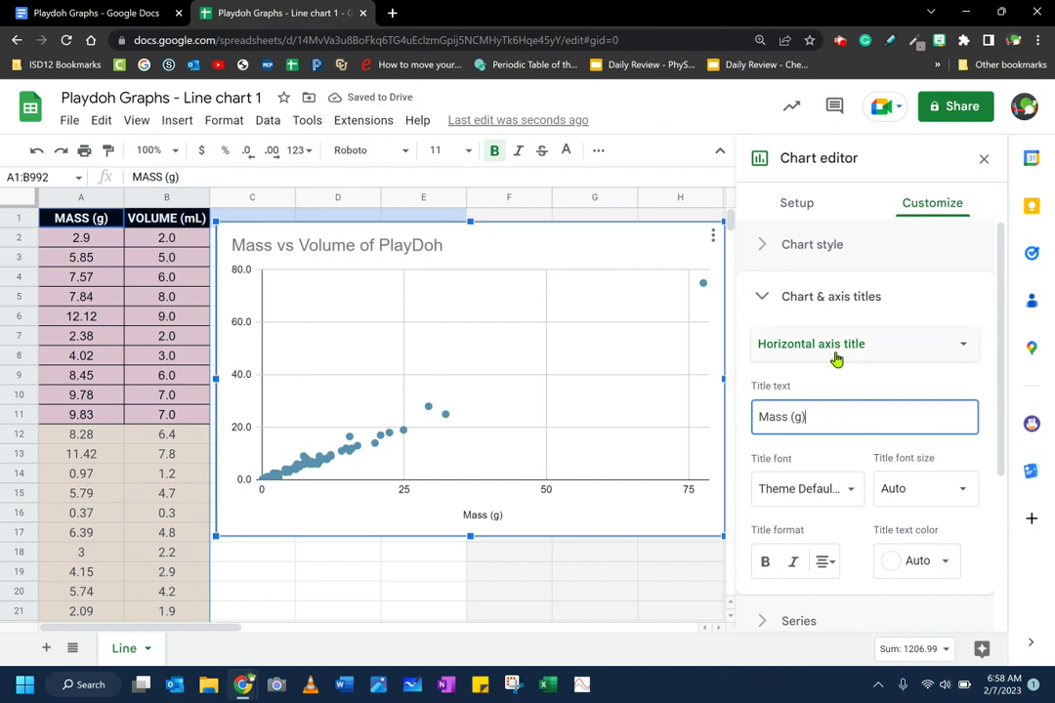
Step: Title the chart's vertical axis 'Volume (mL)'
click(836, 349)
click(832, 371)
click(825, 415)
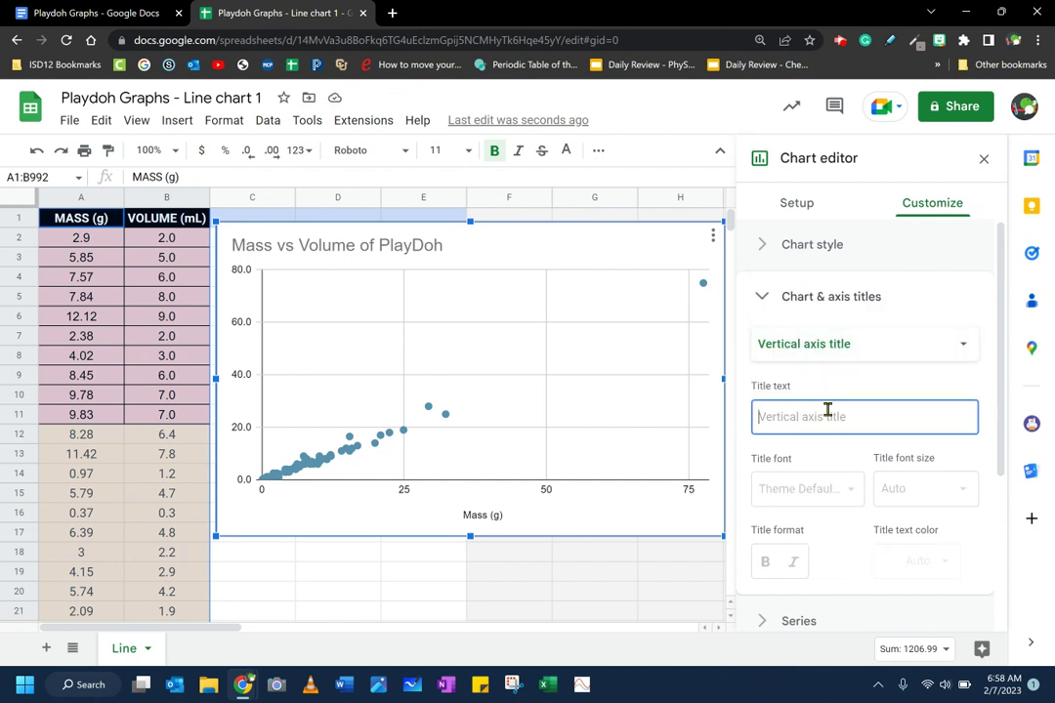
text(Volume (mL)
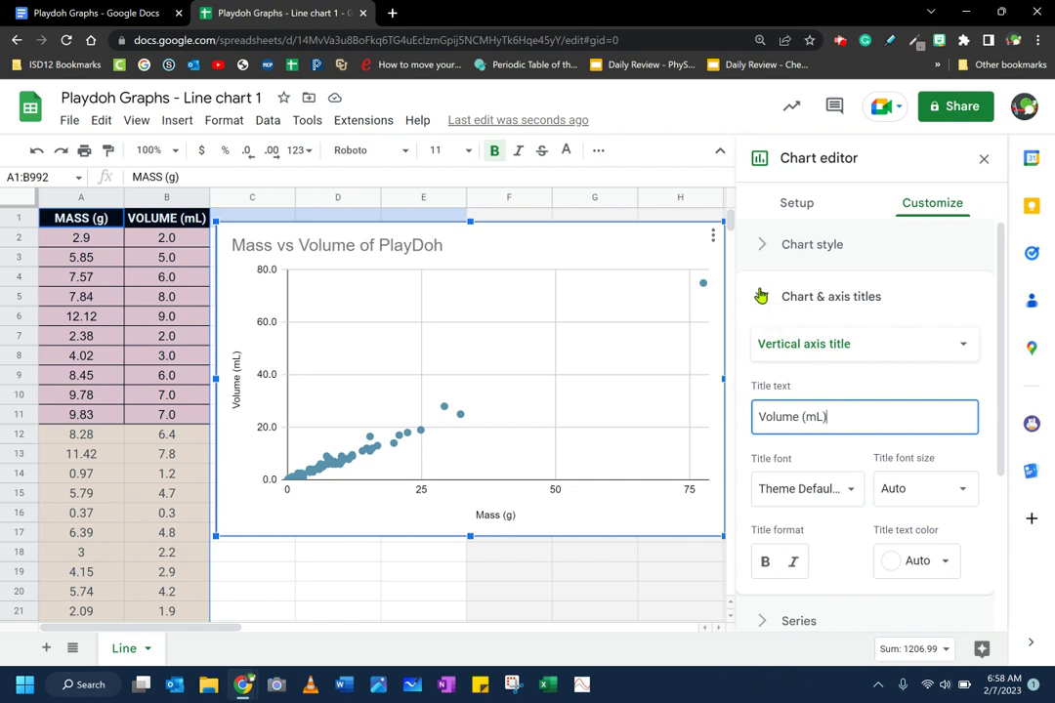
Step: Turn on a trendline for the scatter series in the Series settings
click(761, 296)
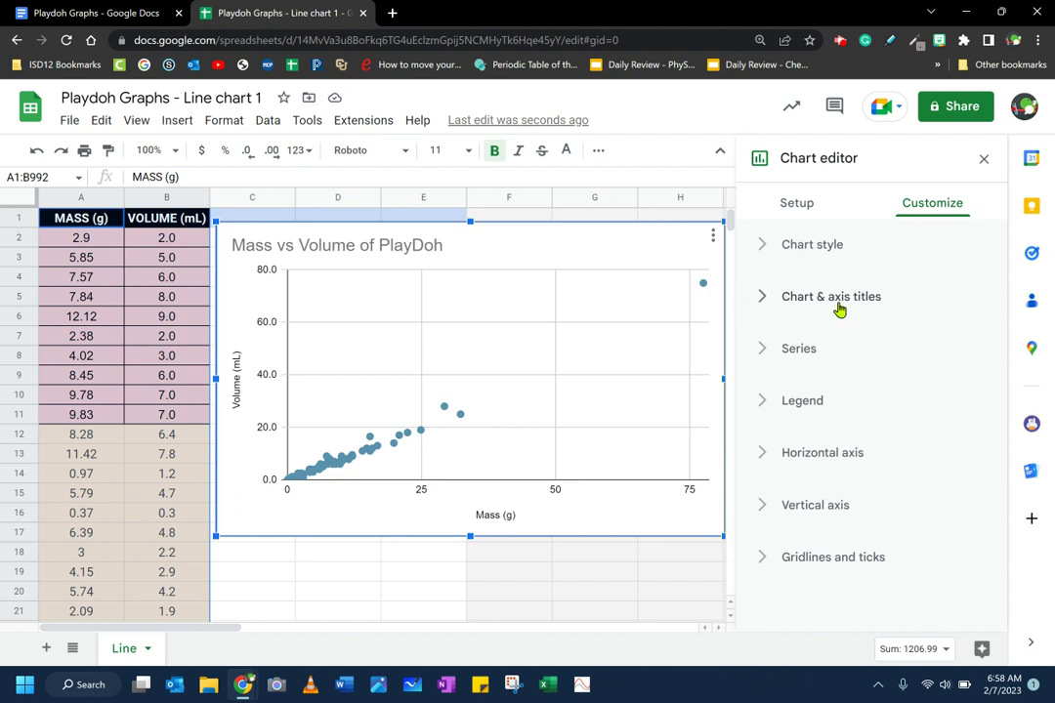
click(764, 353)
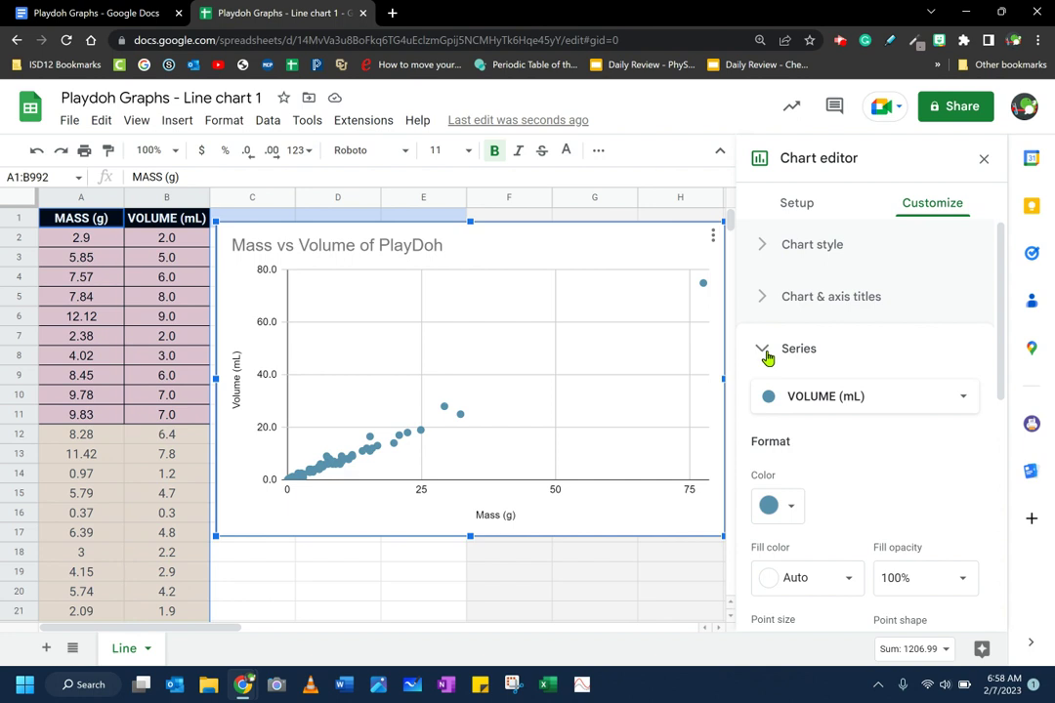
scroll(817, 369, down, 5)
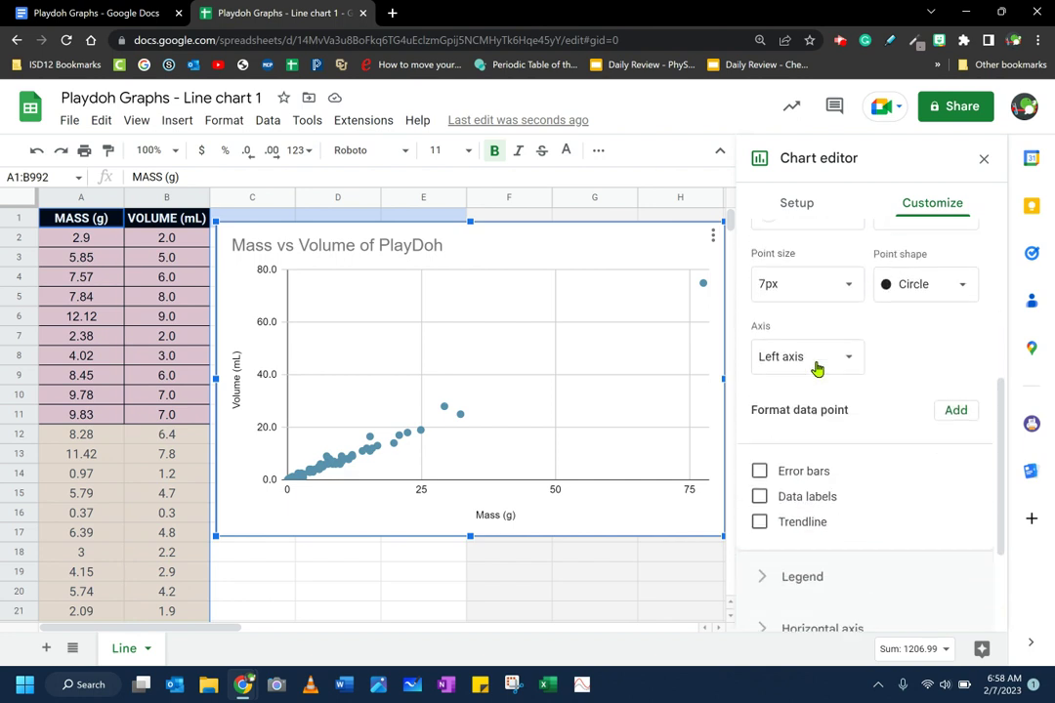
click(781, 382)
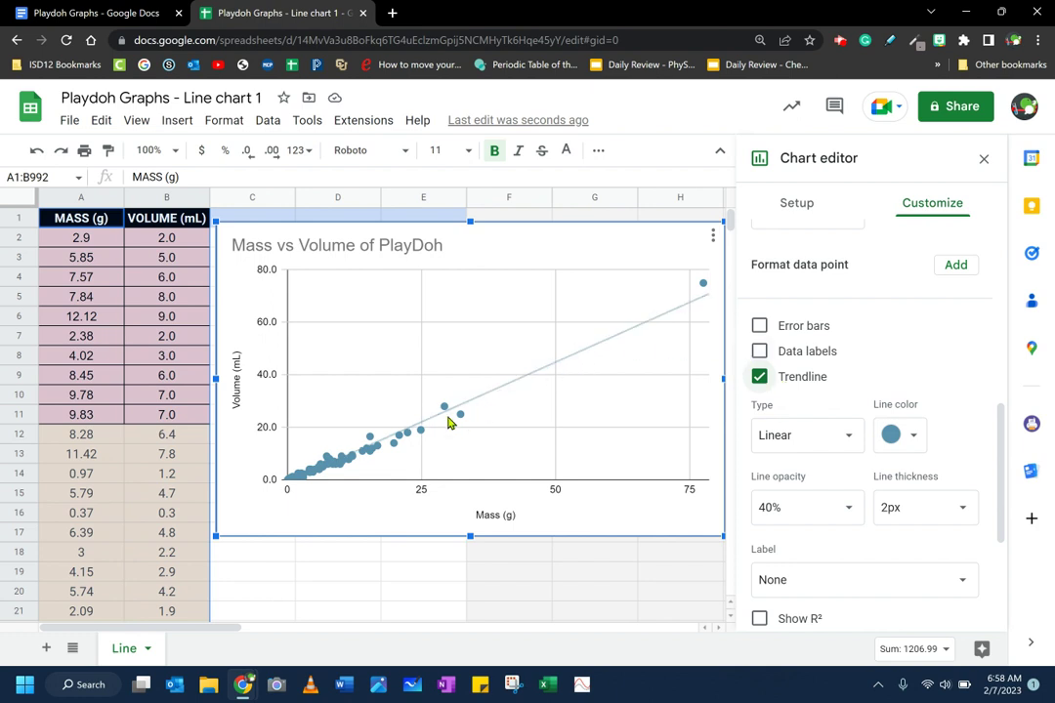
Step: Reopen the scatter chart in the chart editor via its options menu
click(573, 517)
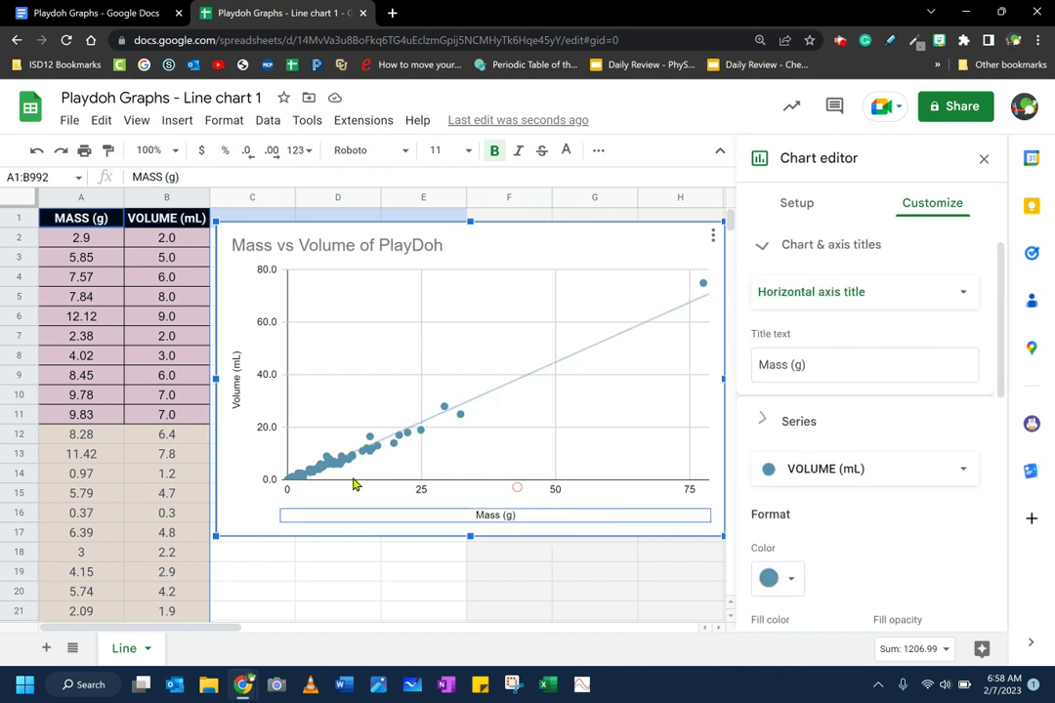
click(332, 549)
click(331, 475)
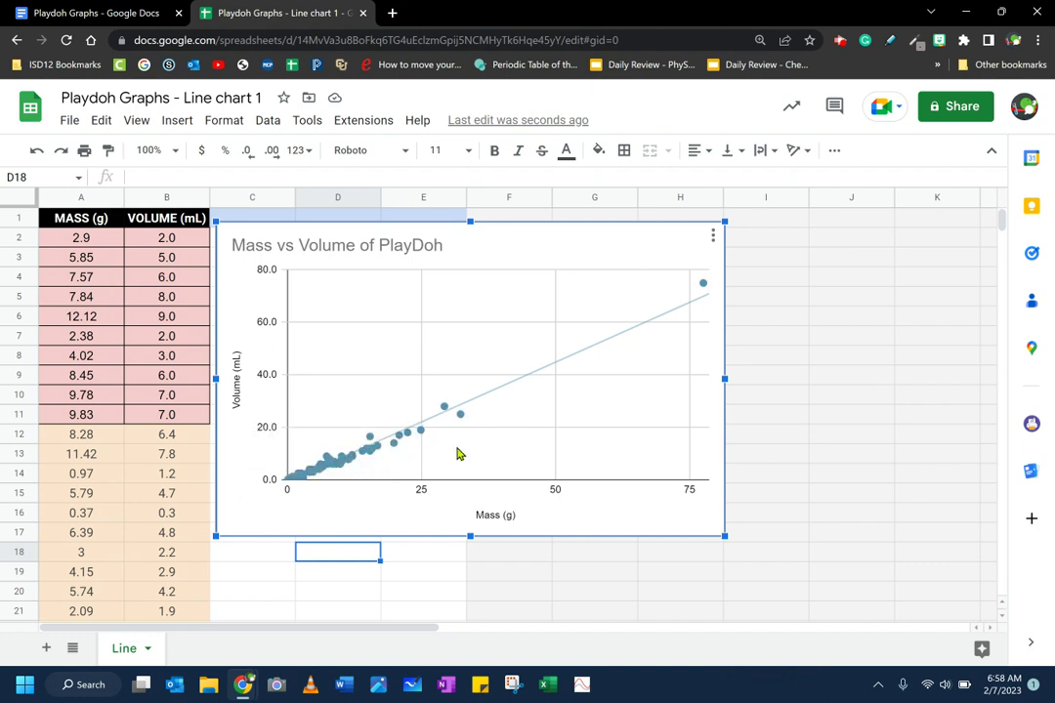
click(713, 235)
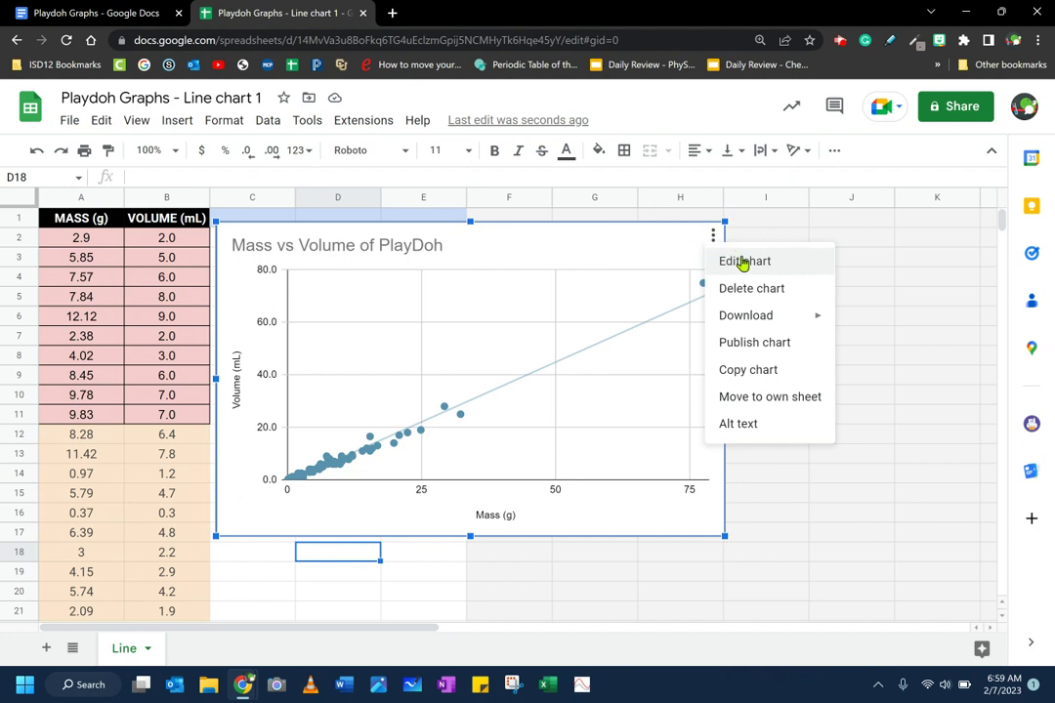
click(743, 261)
Step: Set the trendline label to Use Equation, showing 0.912*x + -0.749 in the legend
click(940, 204)
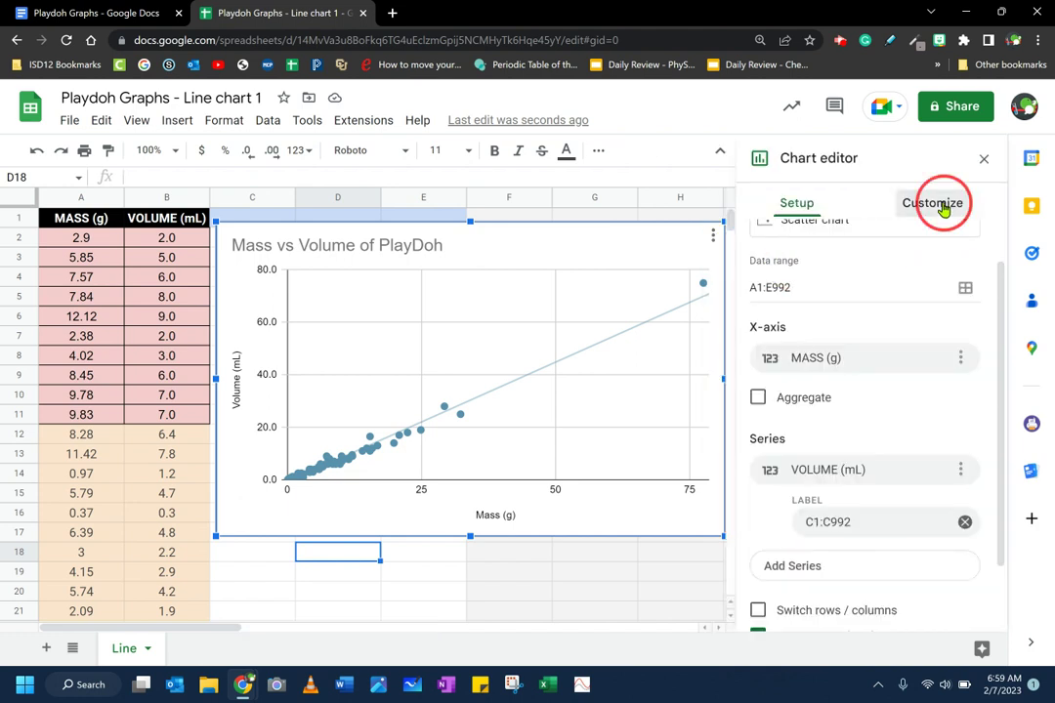
click(762, 350)
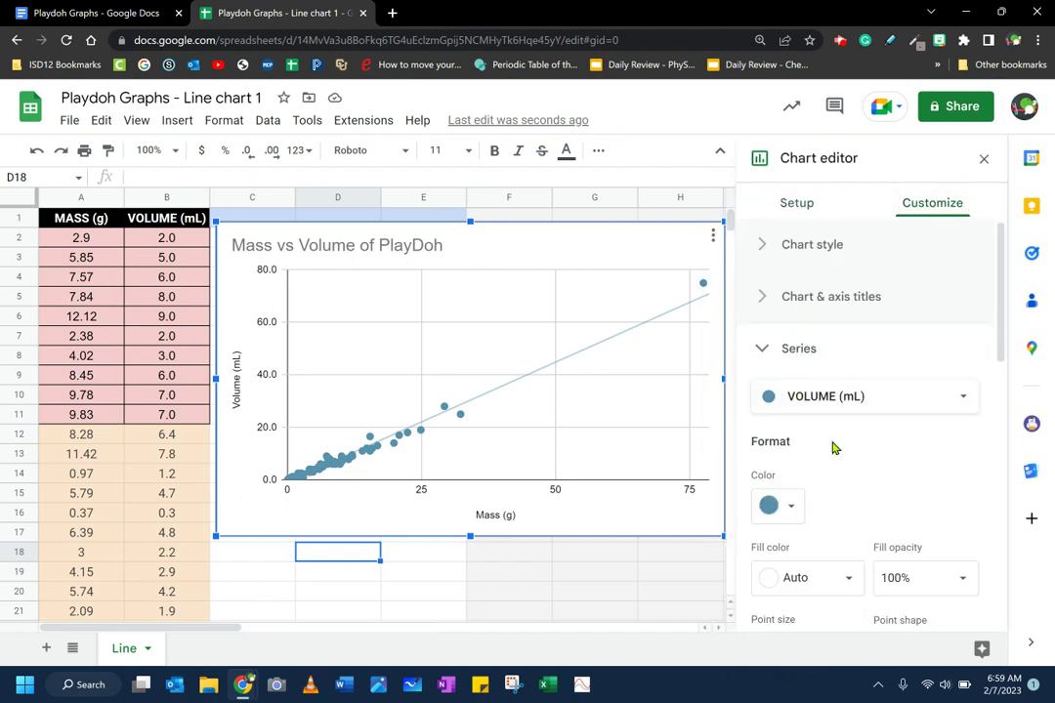
scroll(857, 478, down, 2)
scroll(858, 477, down, 5)
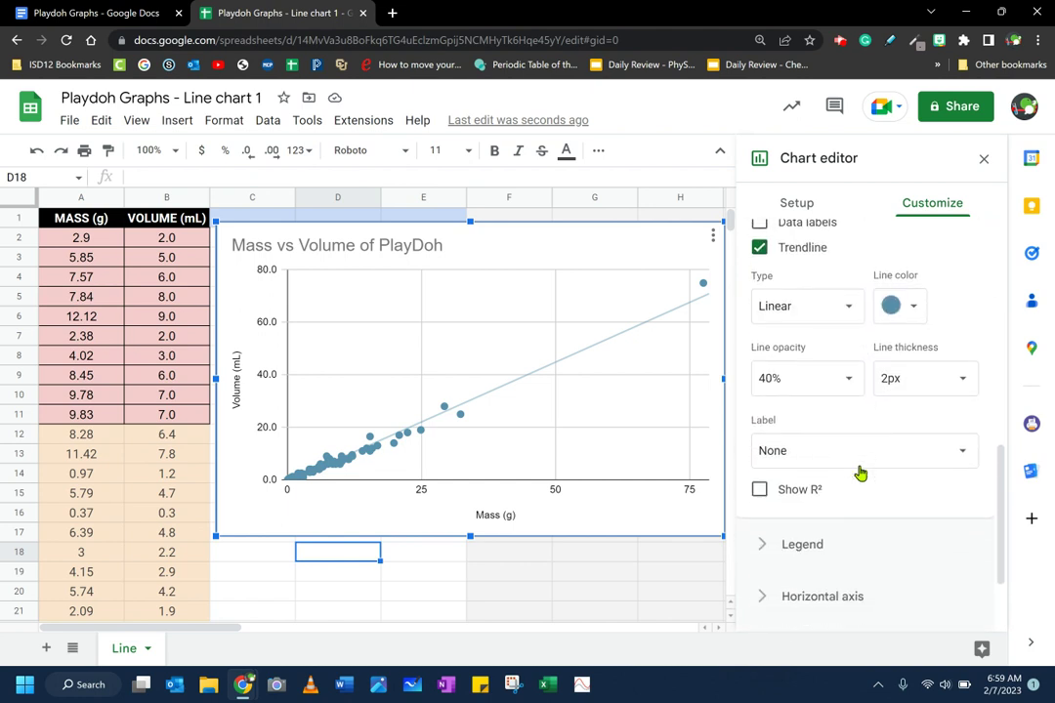
click(775, 402)
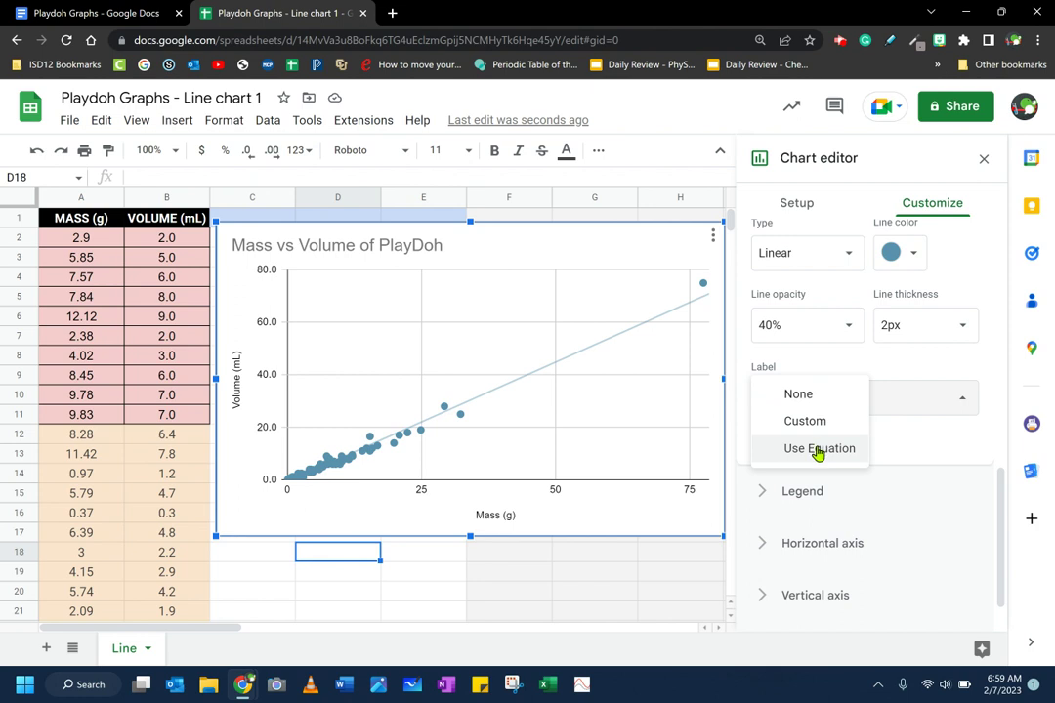
scroll(859, 440, up, 3)
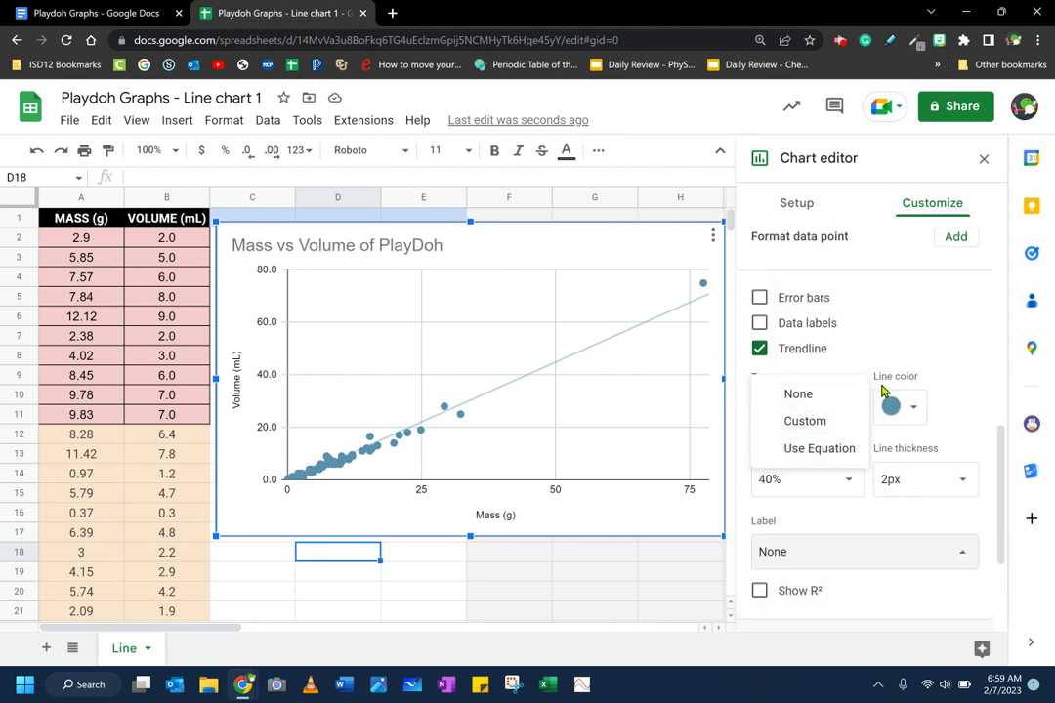
scroll(811, 508, down, 2)
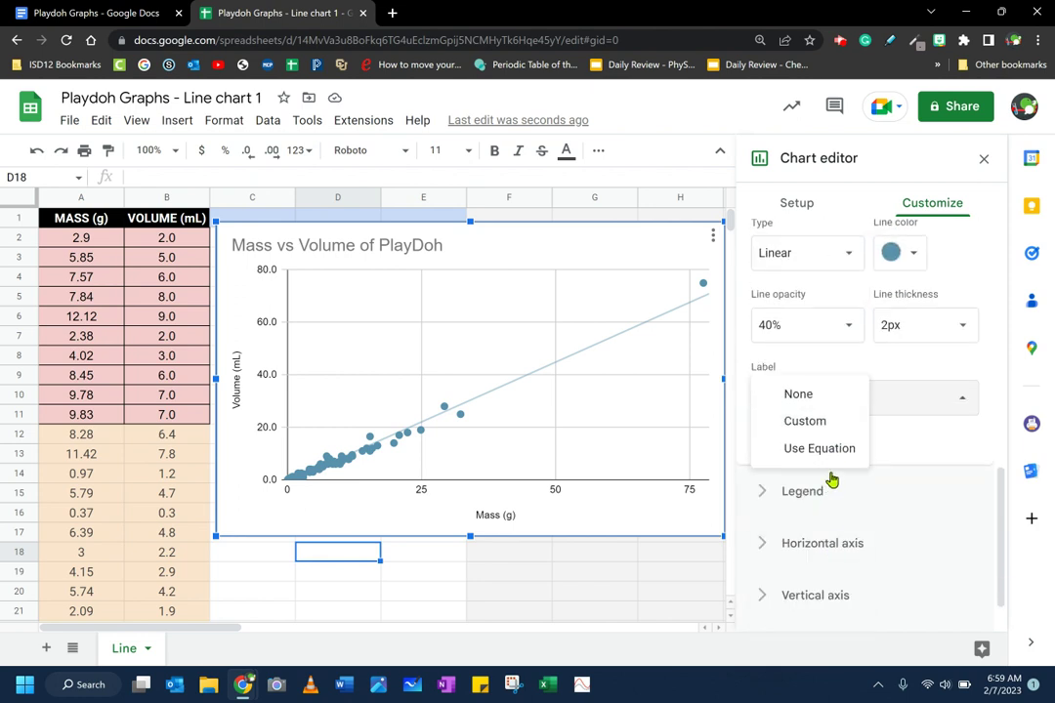
click(835, 449)
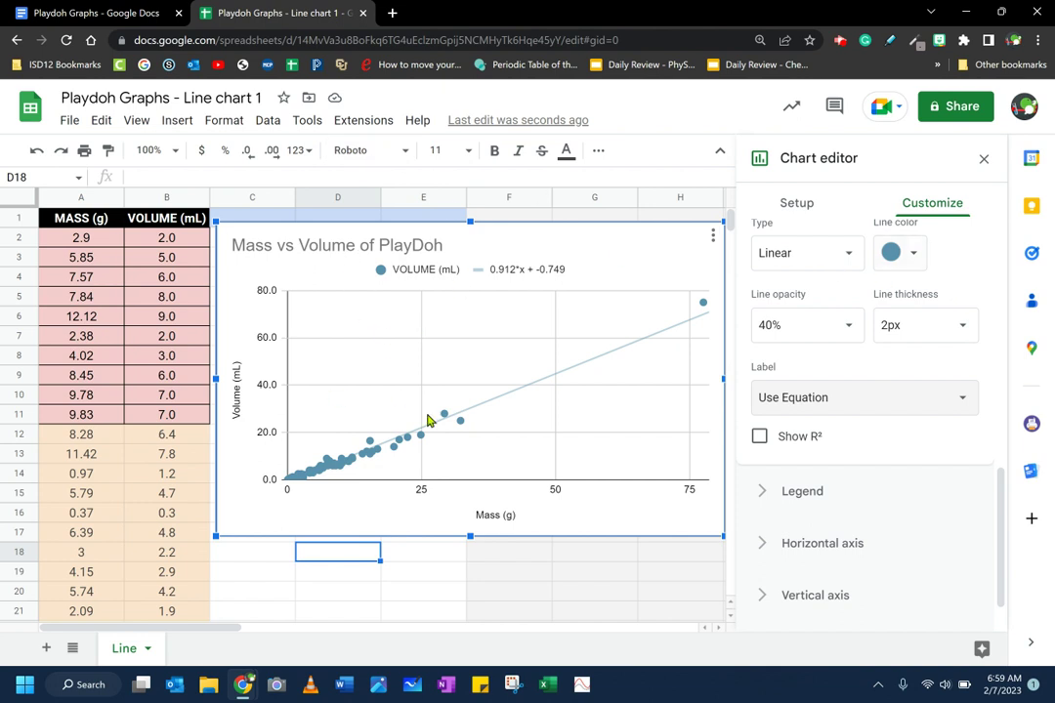
Step: Back in the Doc, update the linked chart to show the Mass vs Volume of PlayDoh plot
click(364, 13)
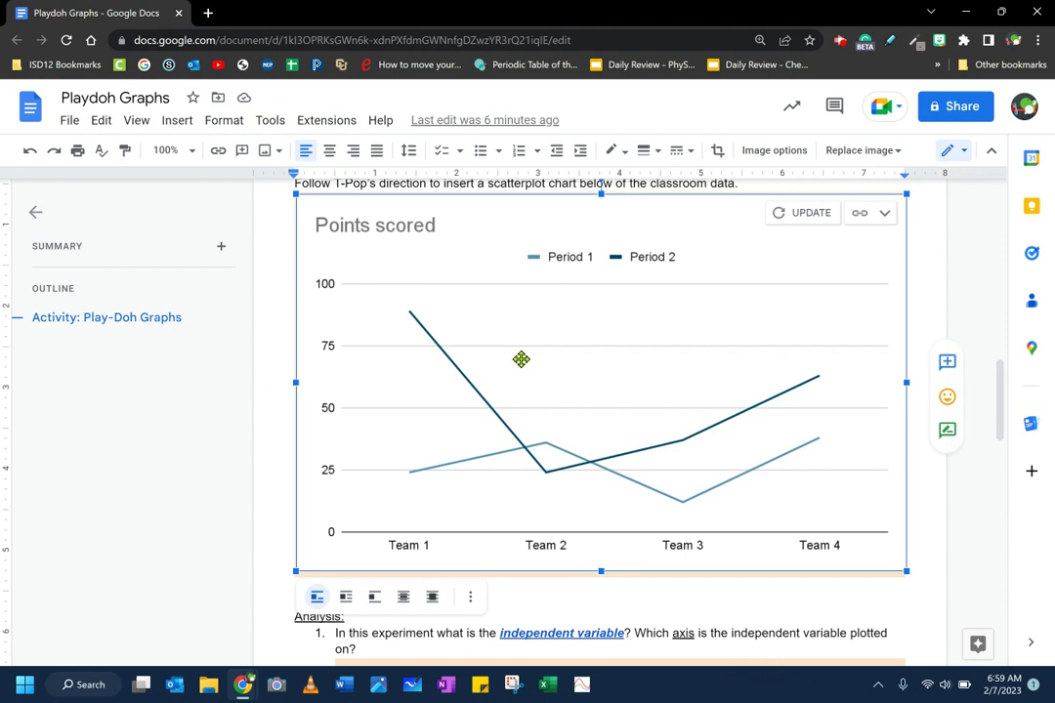
click(812, 214)
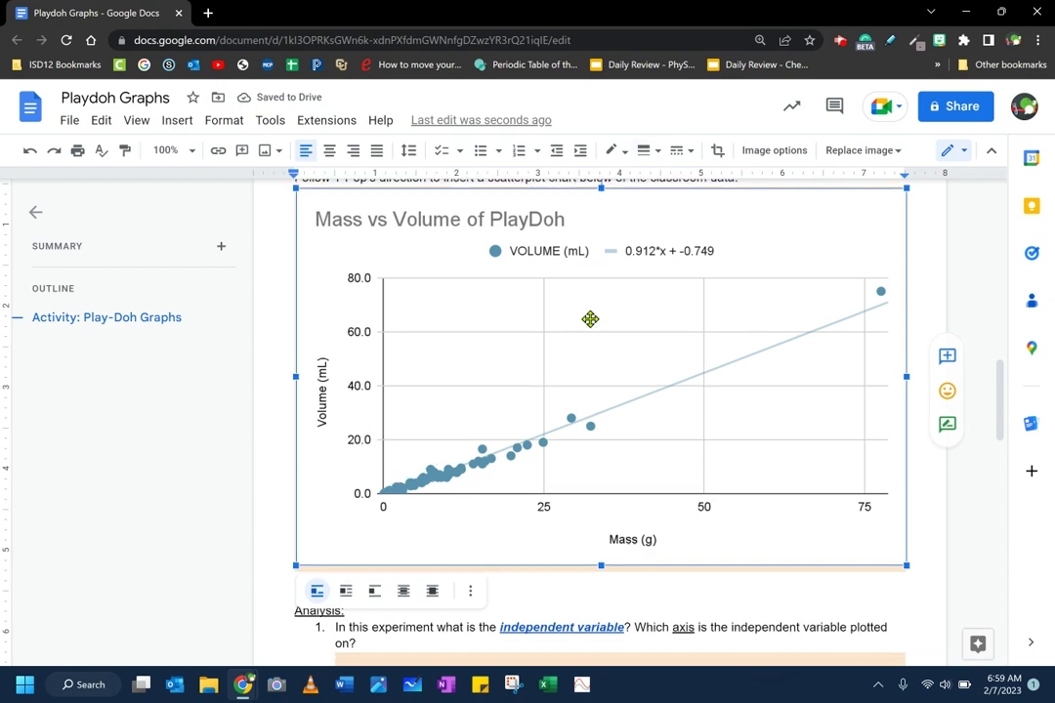
scroll(596, 317, down, 4)
scroll(606, 323, up, 4)
scroll(603, 326, up, 1)
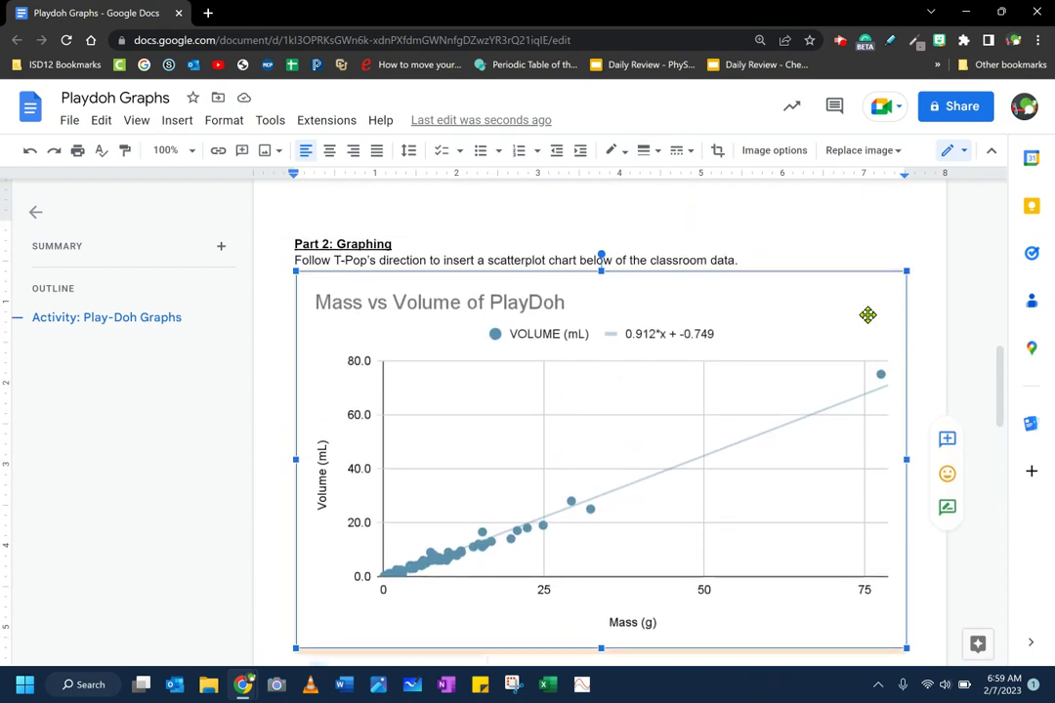